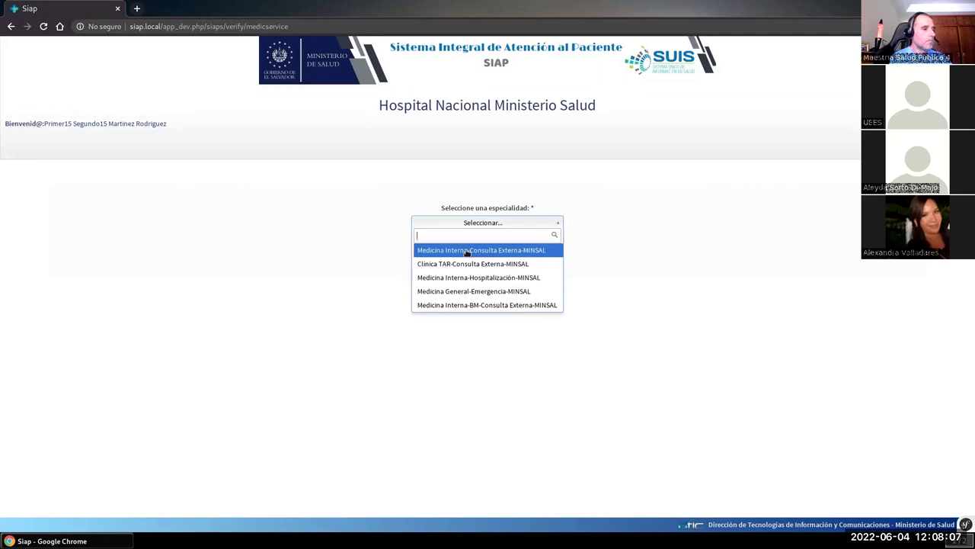
- Enter the system under the specialty Medicina Interna-Consulta Externa-MINSAL and open the pharmacy's Prescripcion Medicamentos form
click(467, 250)
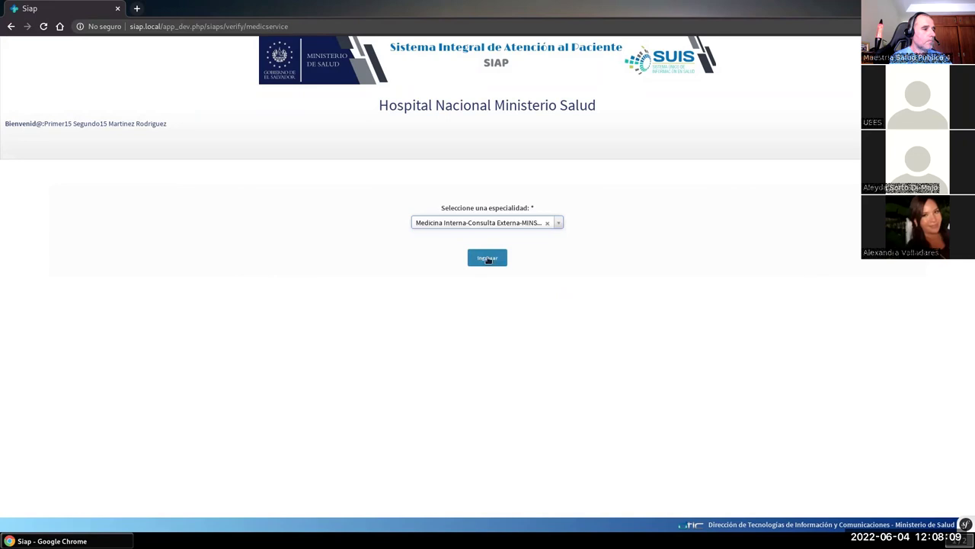
click(487, 259)
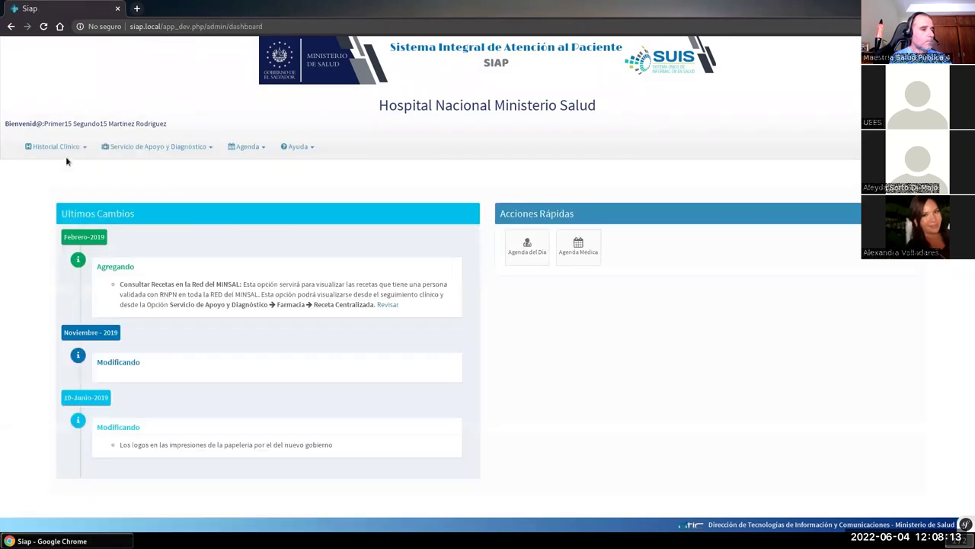
click(152, 151)
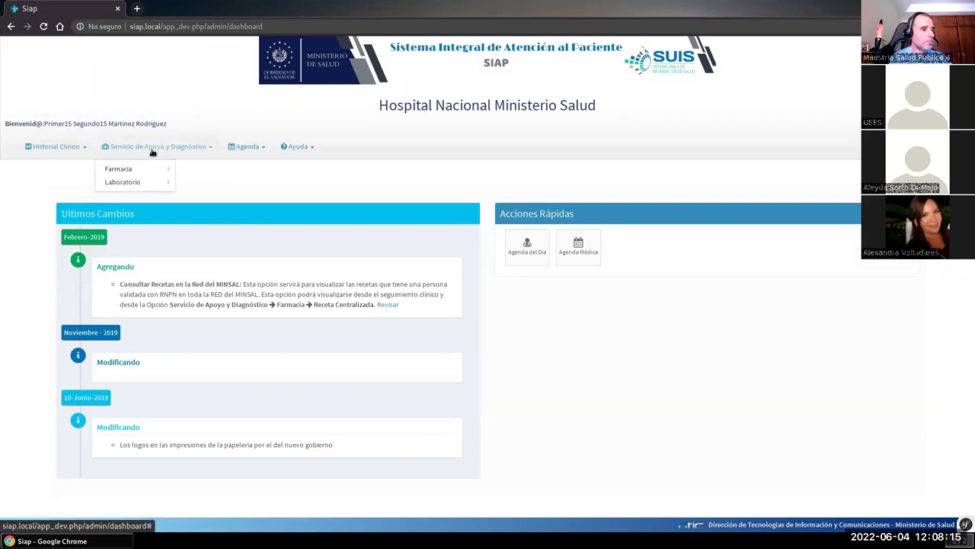
mouse_move(146, 168)
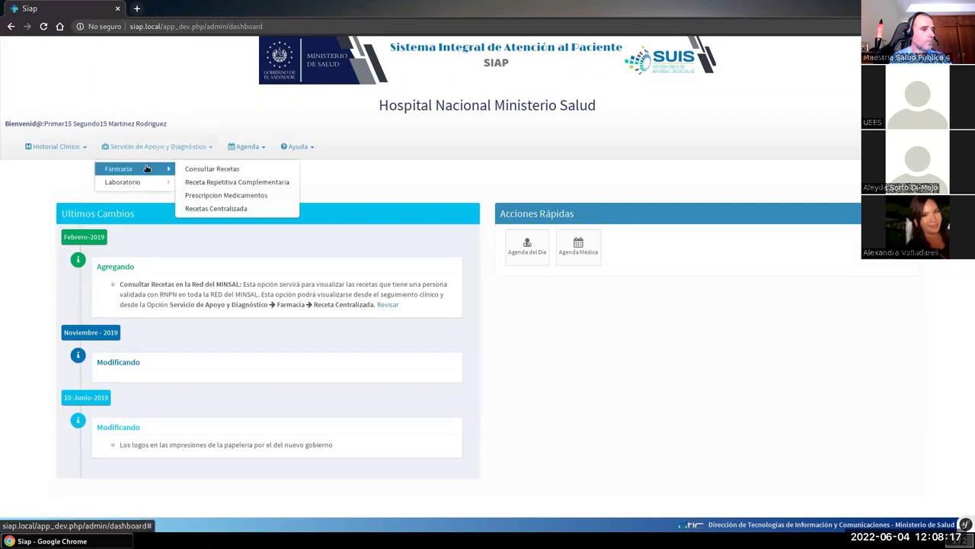
click(227, 197)
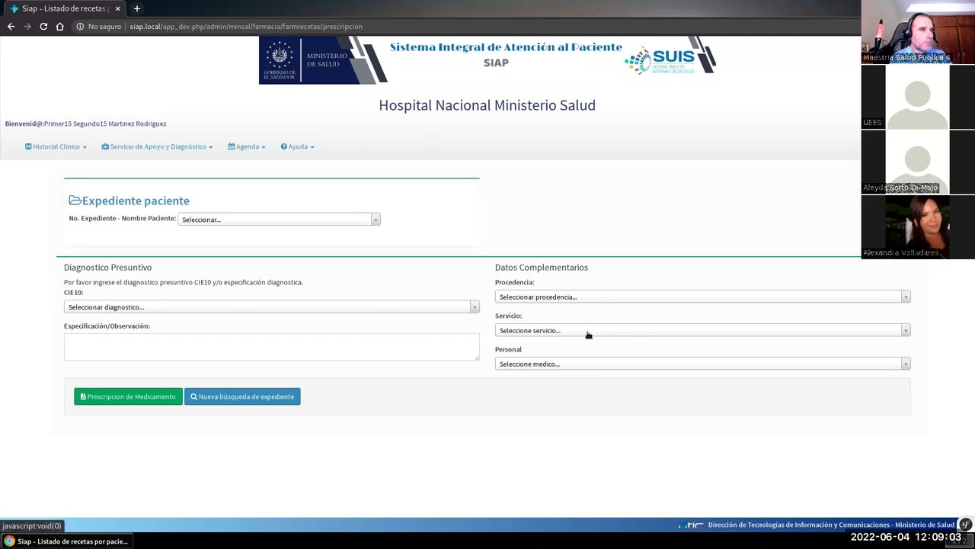
- Find the patient by record number and select that patient's file for the prescription
click(249, 221)
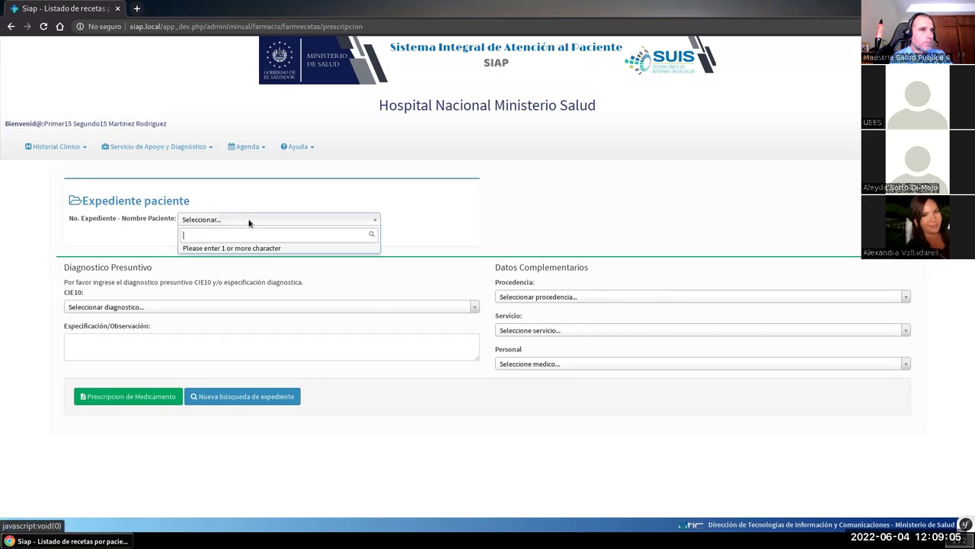
text(1-16)
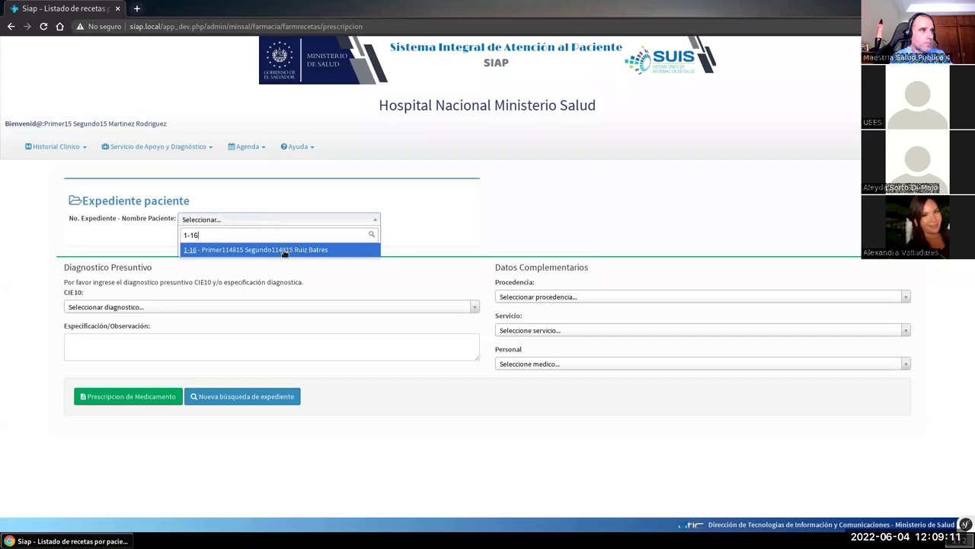
click(285, 250)
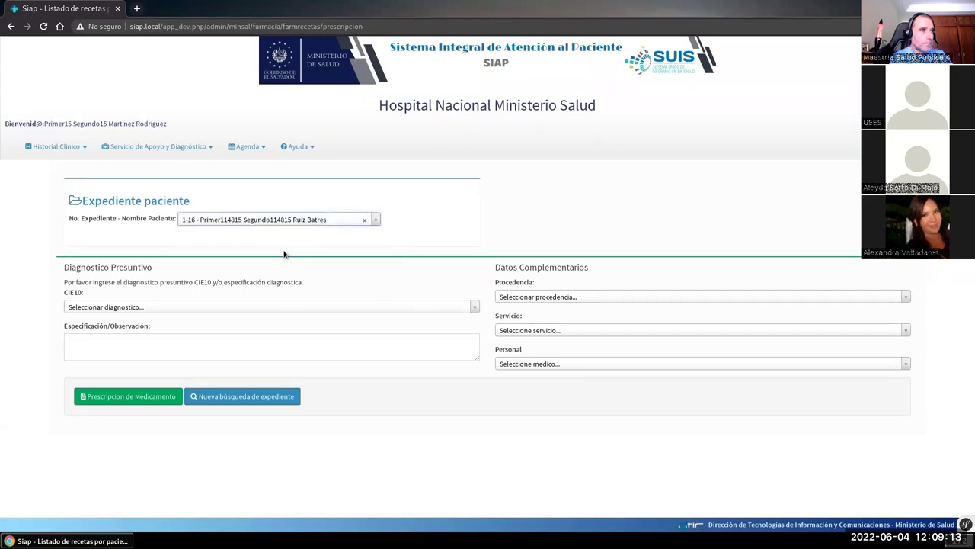
- Set the CIE10 presumptive diagnosis to I10 - Hipertensión esencial (primaria)
click(217, 308)
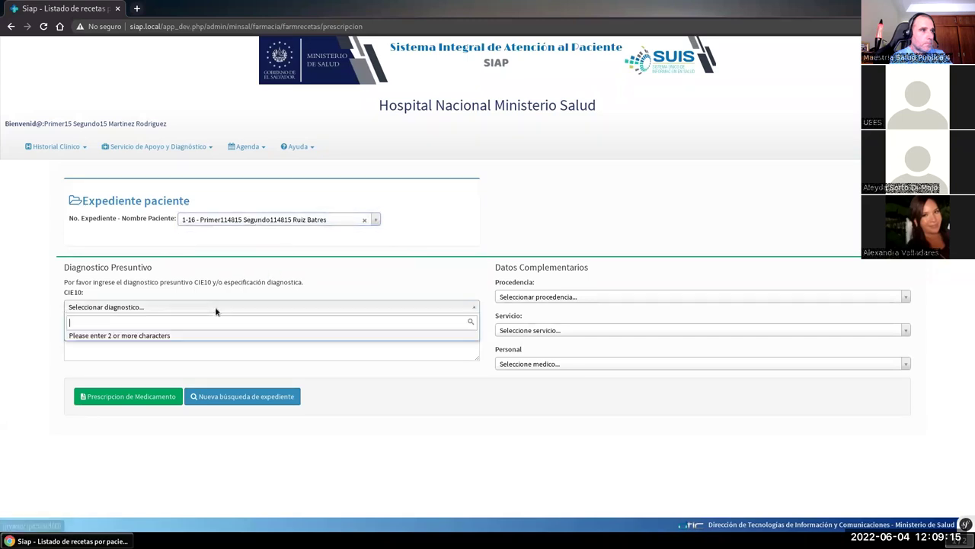
text(hip)
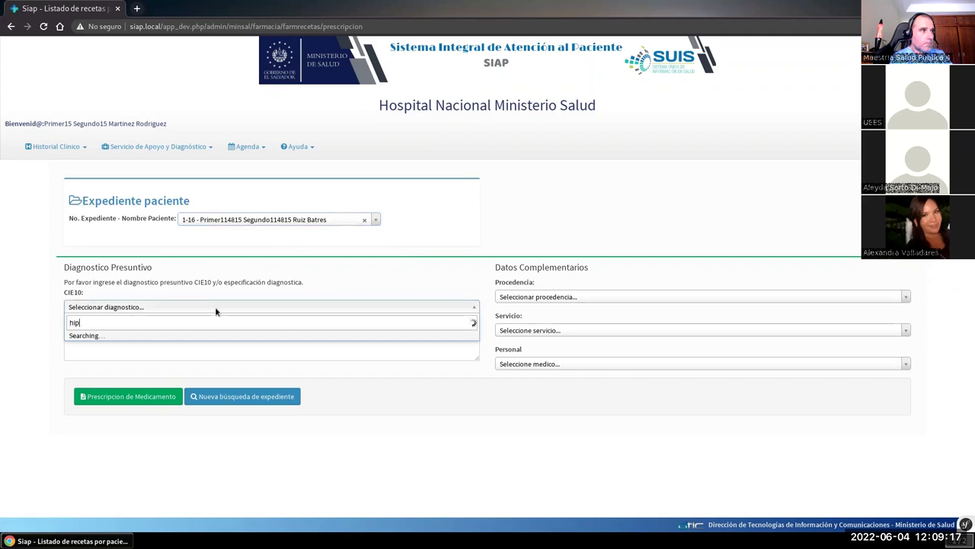
text(ertension ese)
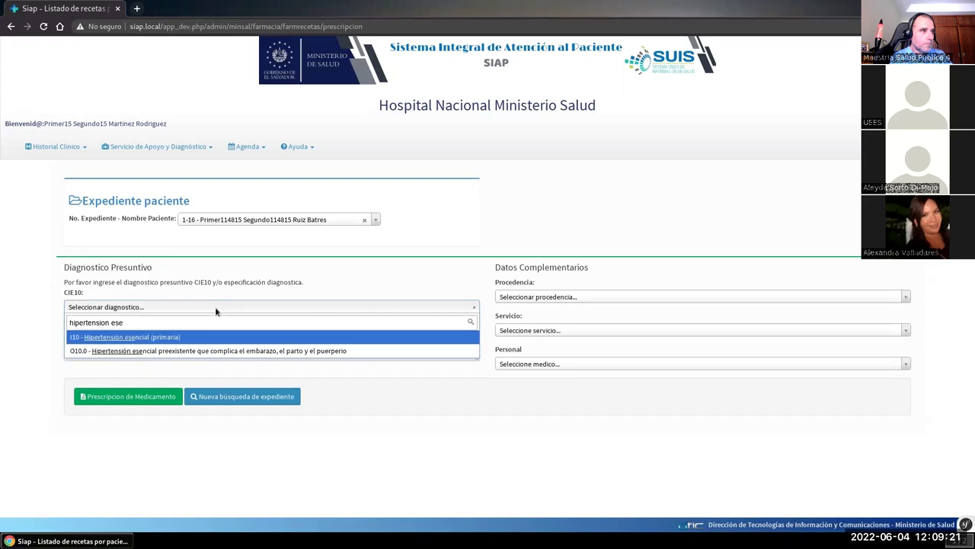
click(201, 338)
- Enter the diagnosis observation "Es una atención para paciente que se genera para recetas repetitivas"
click(137, 344)
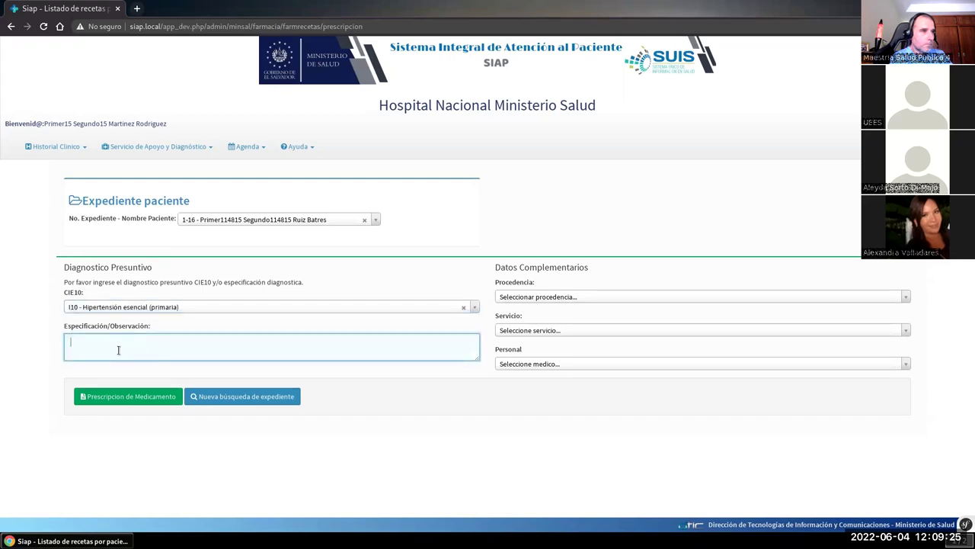
text(Es una ta)
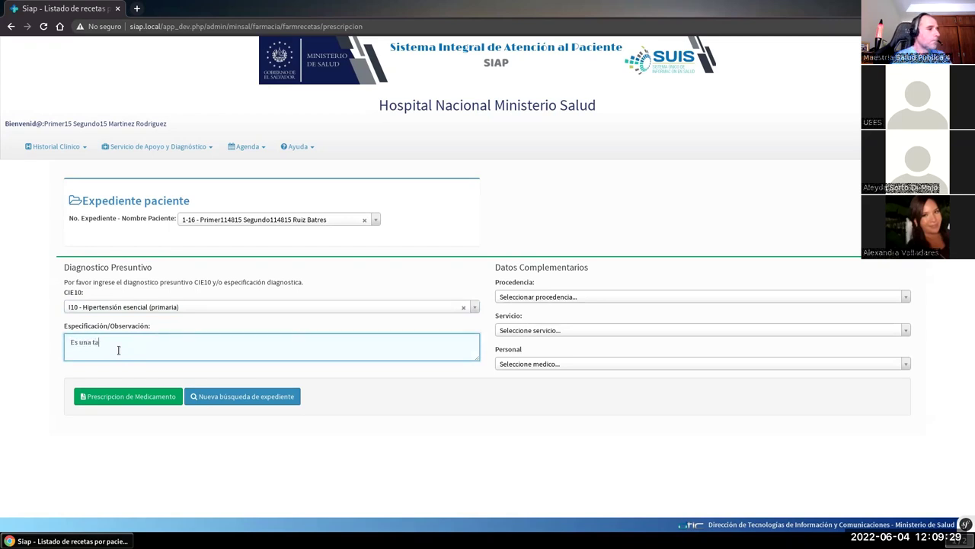
text(tenci)
text(on)
key(BackSpace)
key(BackSpace)
key(ctrl+BackSpace)
text(atención para )
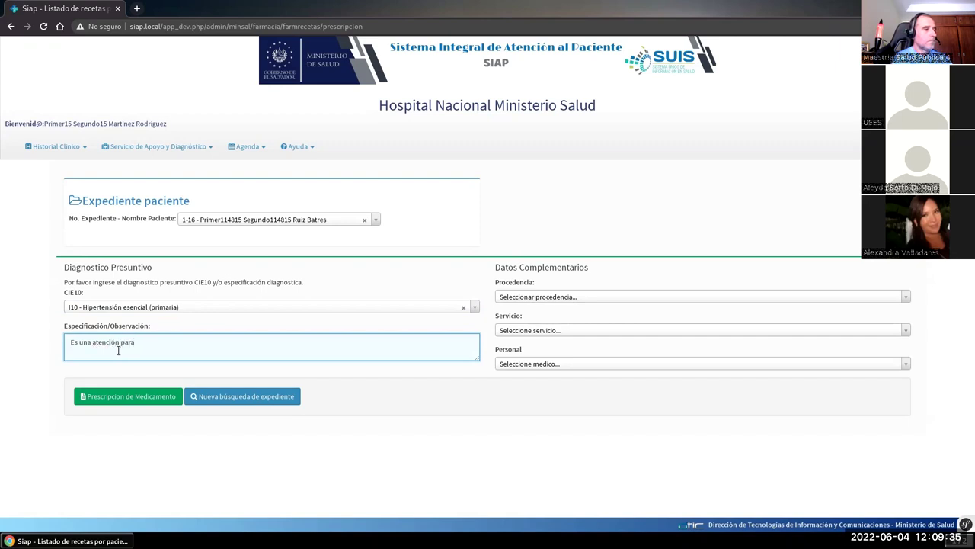
text(paciente que se genera para recetas repetitivas)
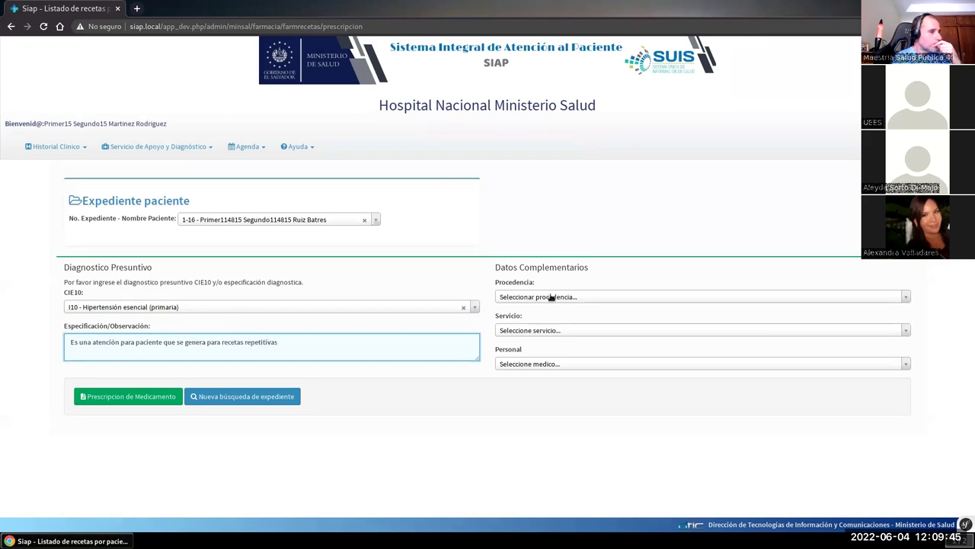
- Set the Procedencia to MINSAL--Consulta Externa and open the medication prescription form for the patient
click(551, 297)
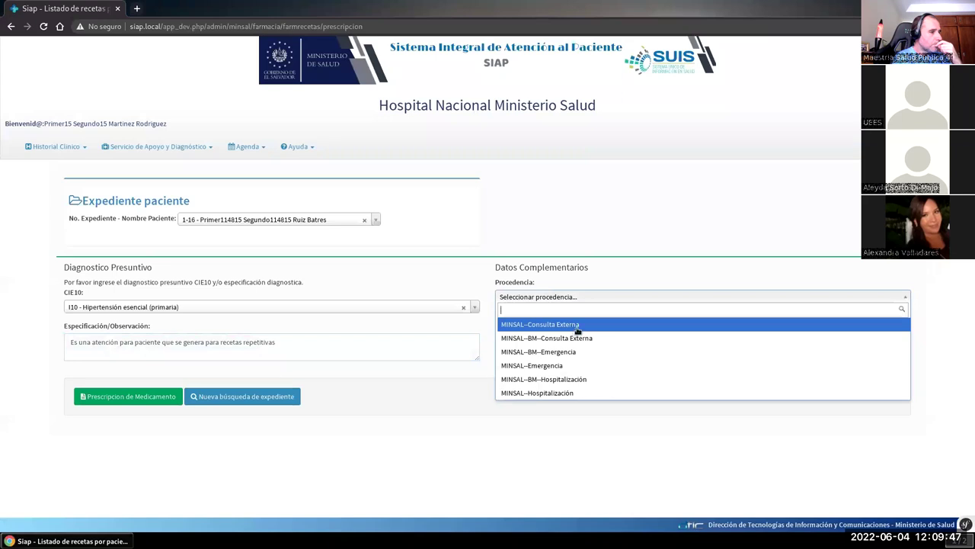
click(574, 326)
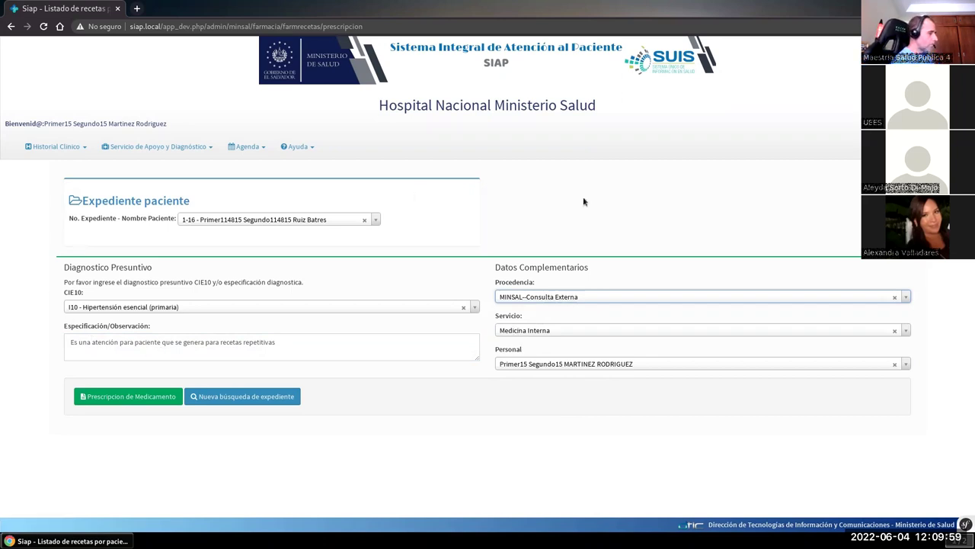
click(131, 396)
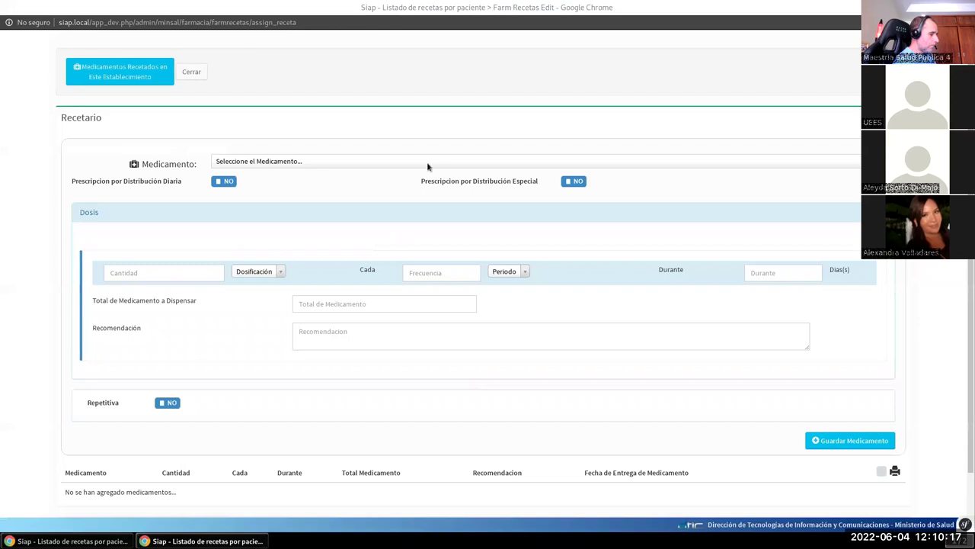
- Review the medications previously prescribed to the patient at this establishment, then close the list
click(131, 79)
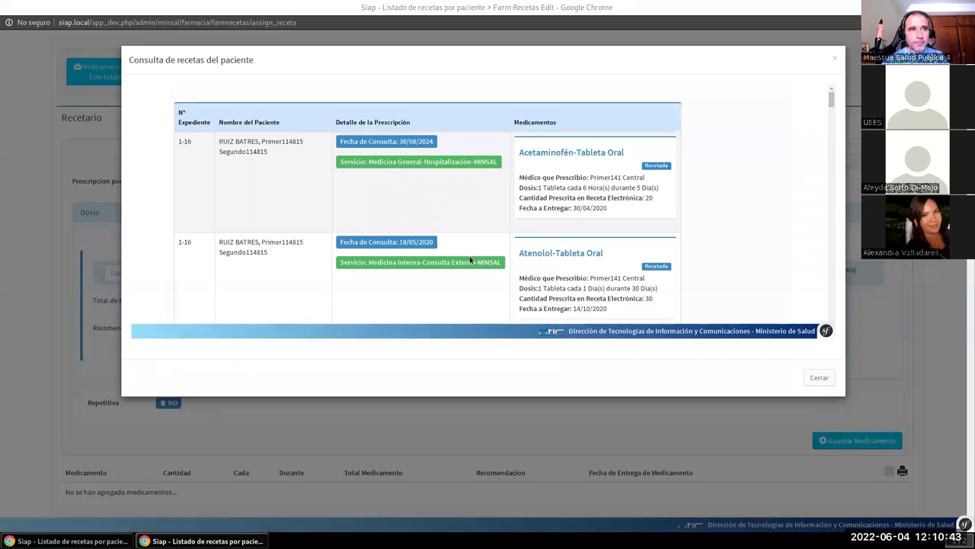
scroll(473, 259, down, 1)
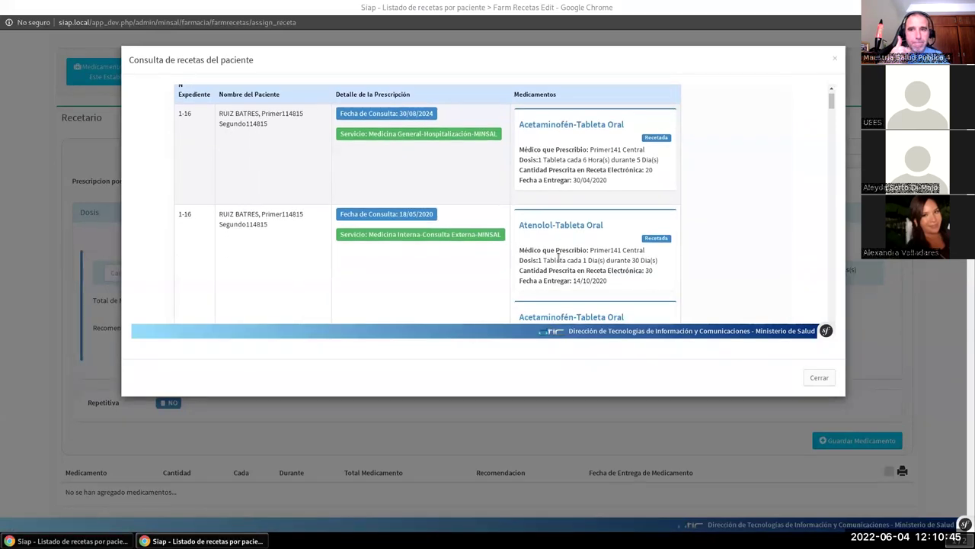
scroll(559, 257, down, 2)
scroll(558, 258, down, 5)
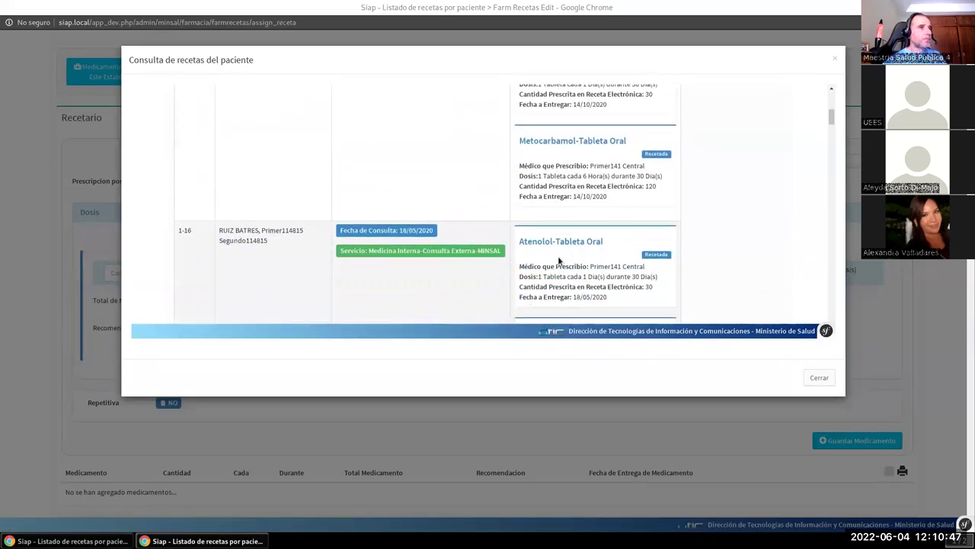
scroll(560, 260, down, 3)
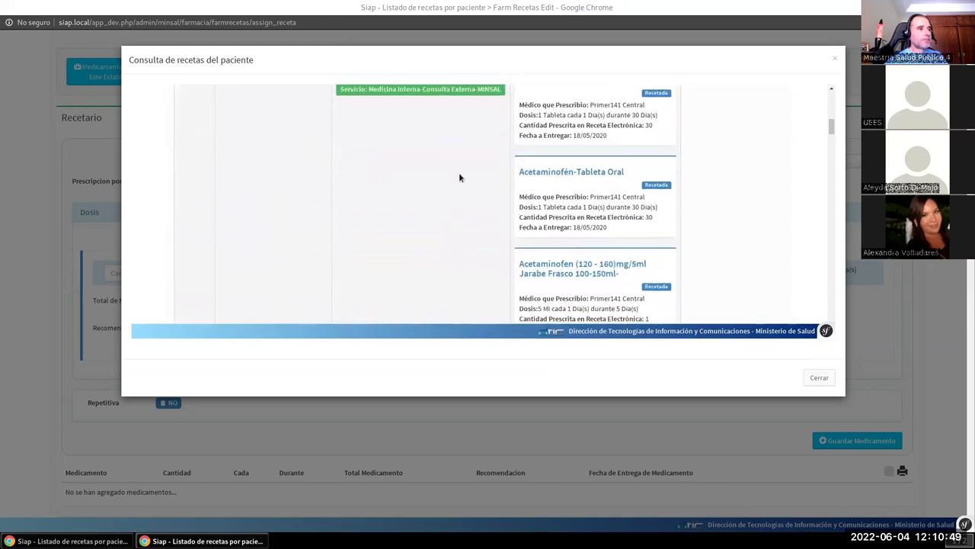
scroll(564, 259, up, 5)
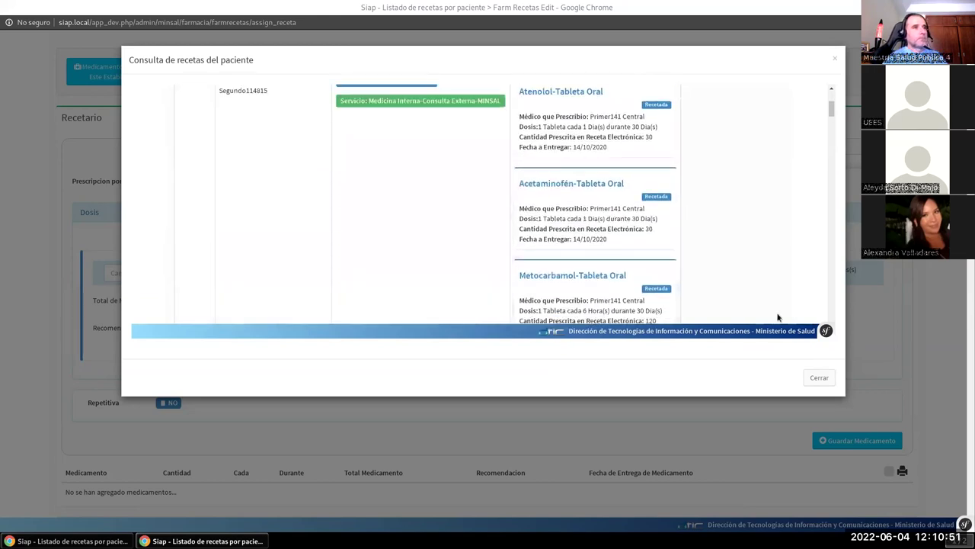
click(819, 376)
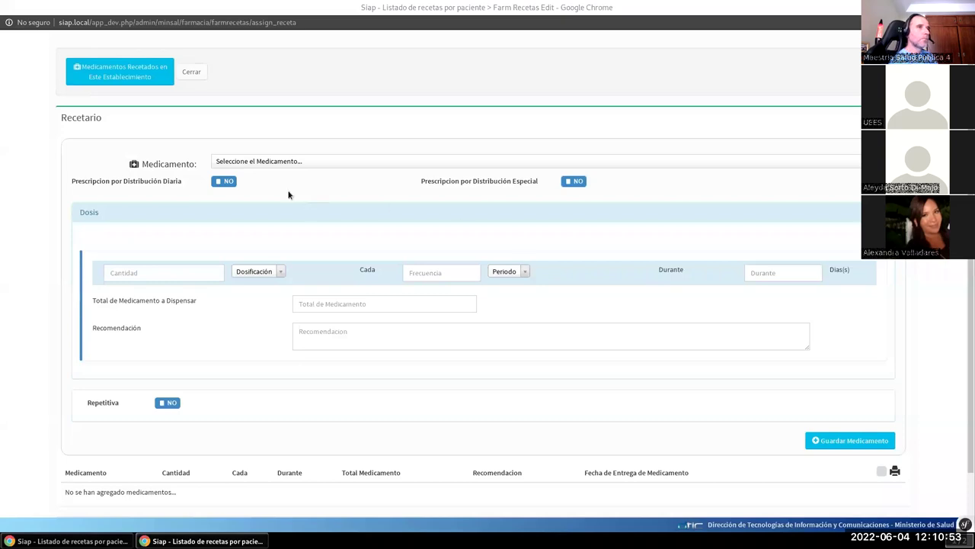
- Search for "acetam", choose Acetaminofén Tableta Oral 500 mg as the medication, and dismiss the warning
click(274, 163)
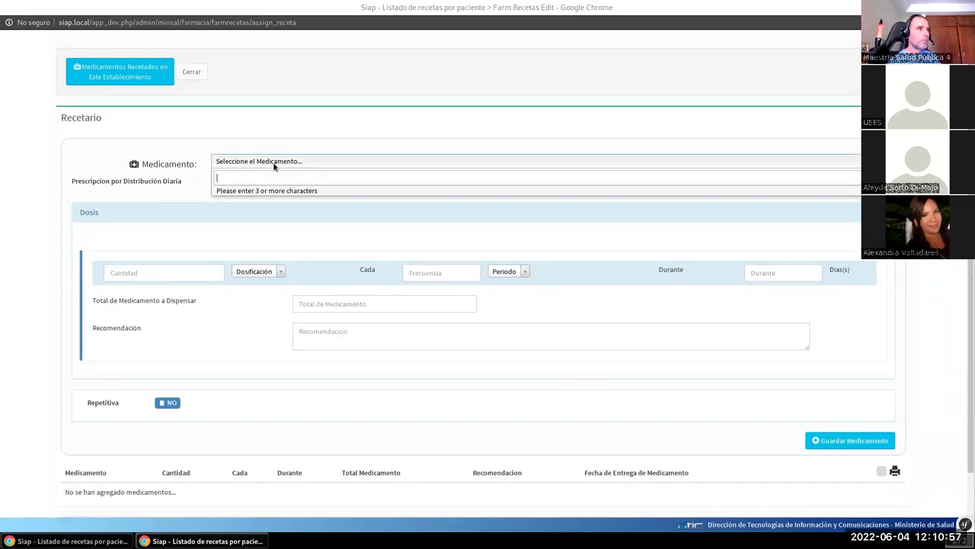
text(aceta)
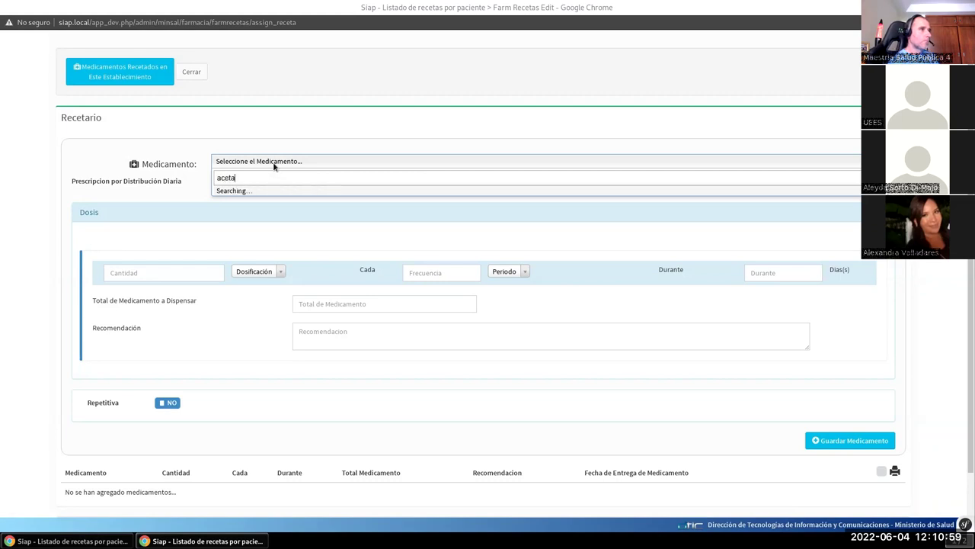
text(m)
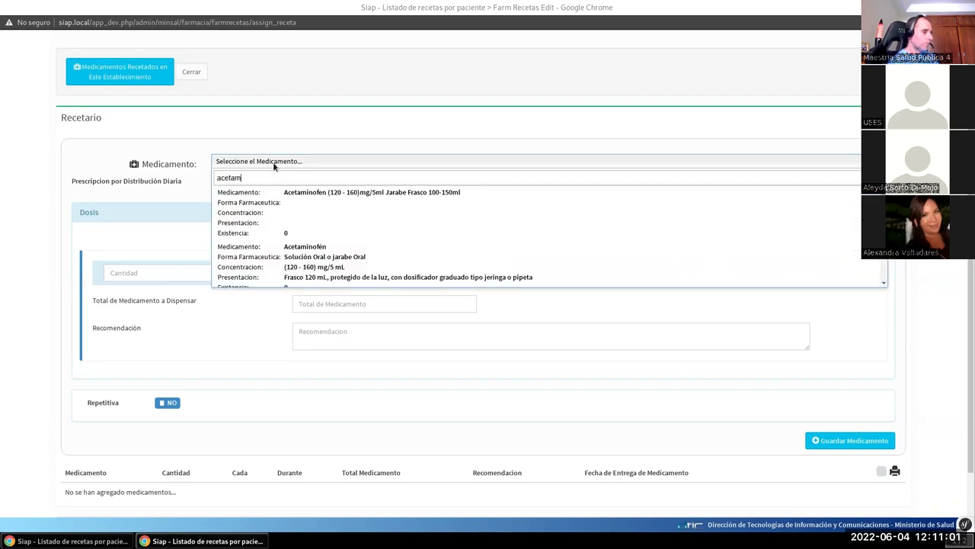
scroll(403, 244, down, 1)
scroll(403, 245, down, 1)
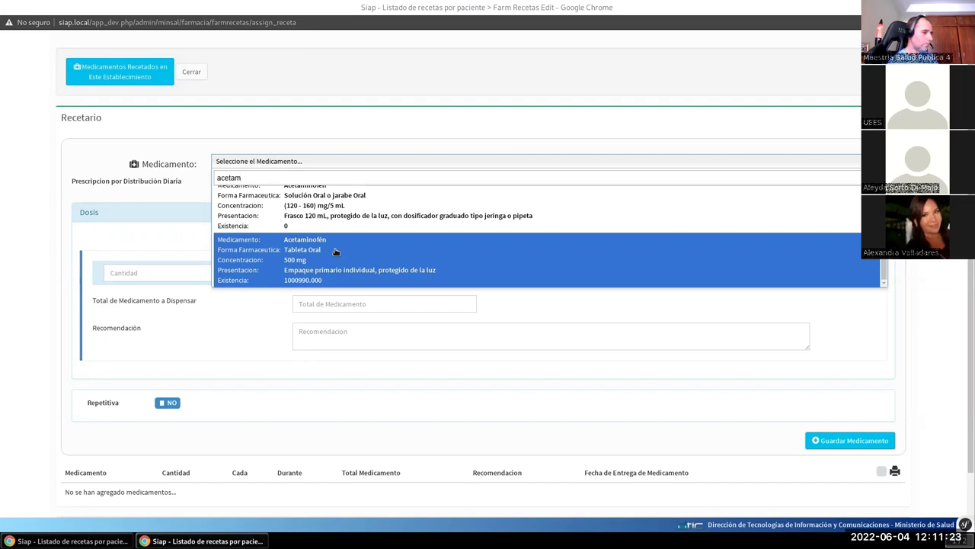
click(335, 251)
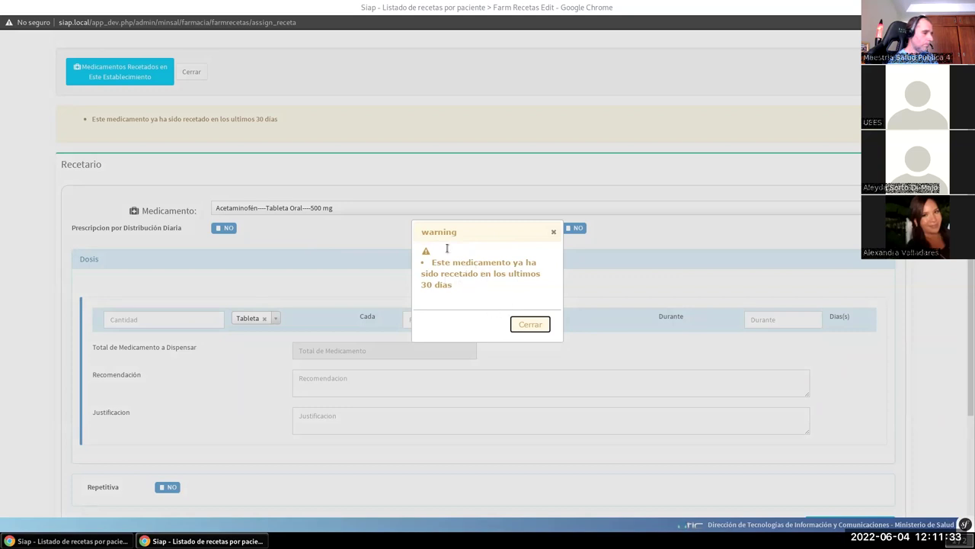
click(532, 325)
- Set the acetaminophen dose to 1 tablet every 1 Dia(s) for 30 days
click(347, 415)
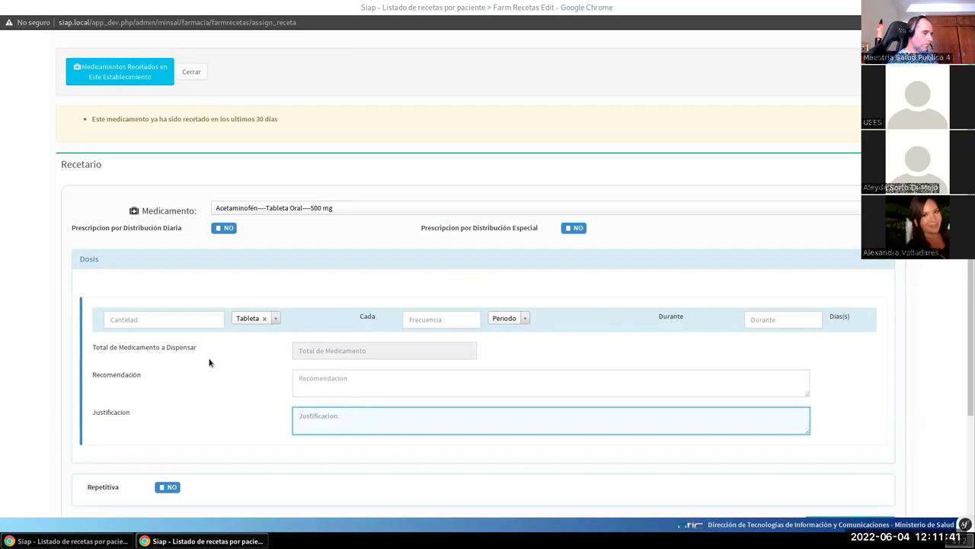
scroll(209, 362, down, 1)
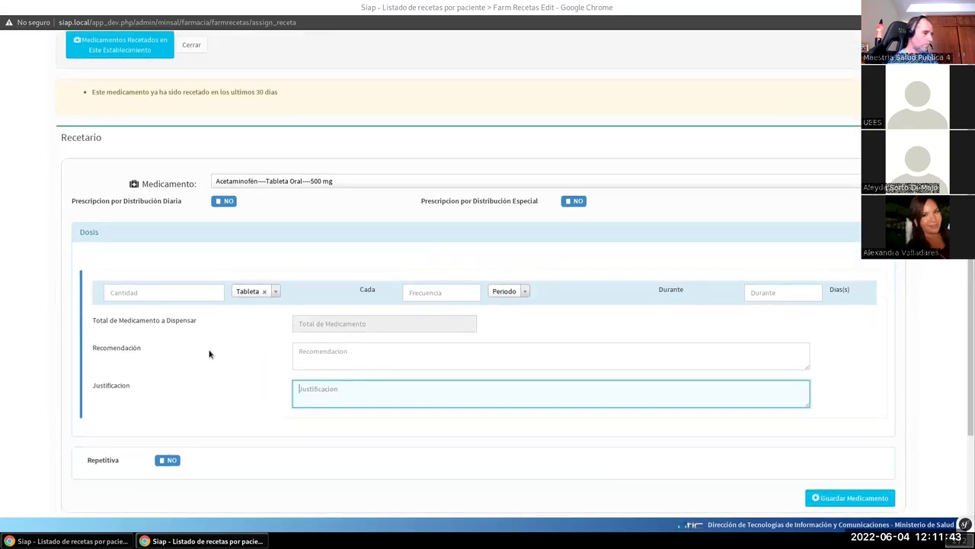
click(152, 294)
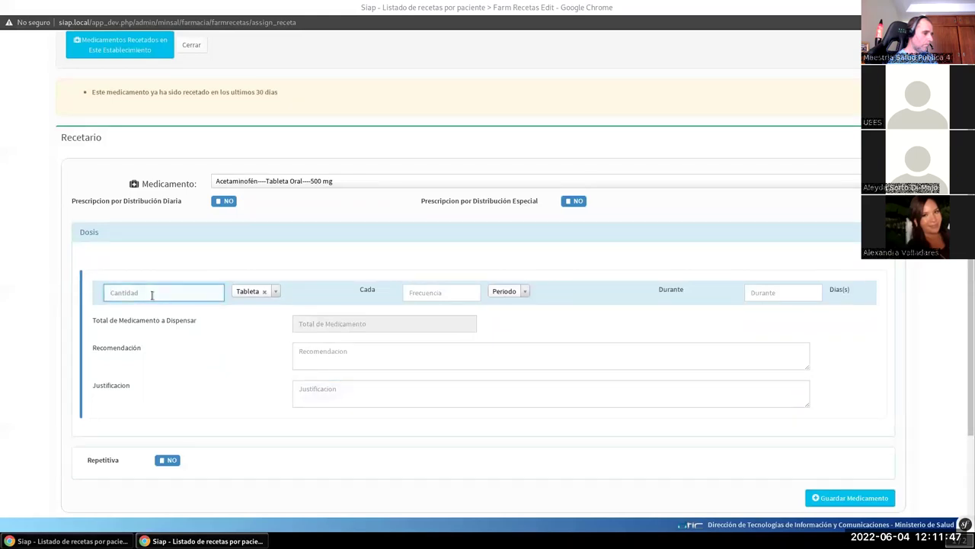
text(1)
click(407, 292)
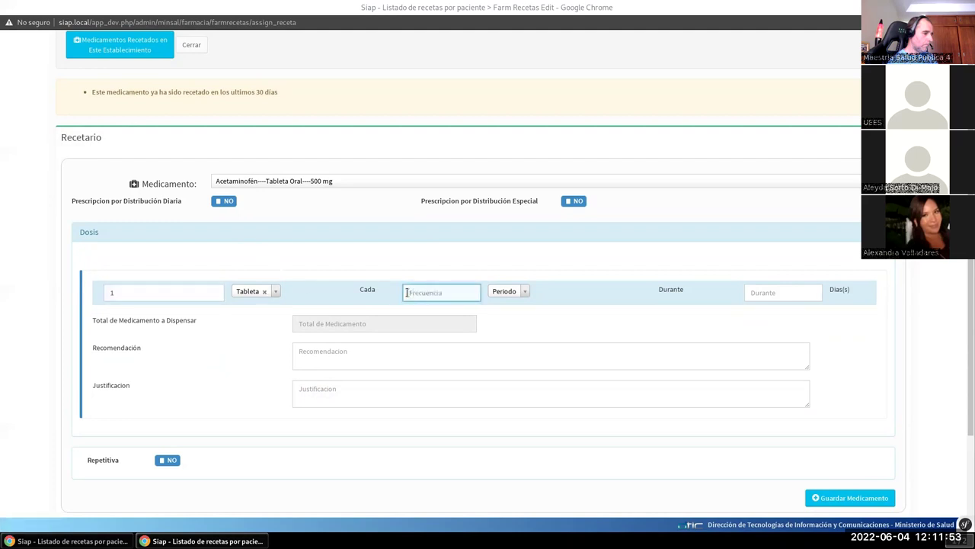
text(1)
click(496, 291)
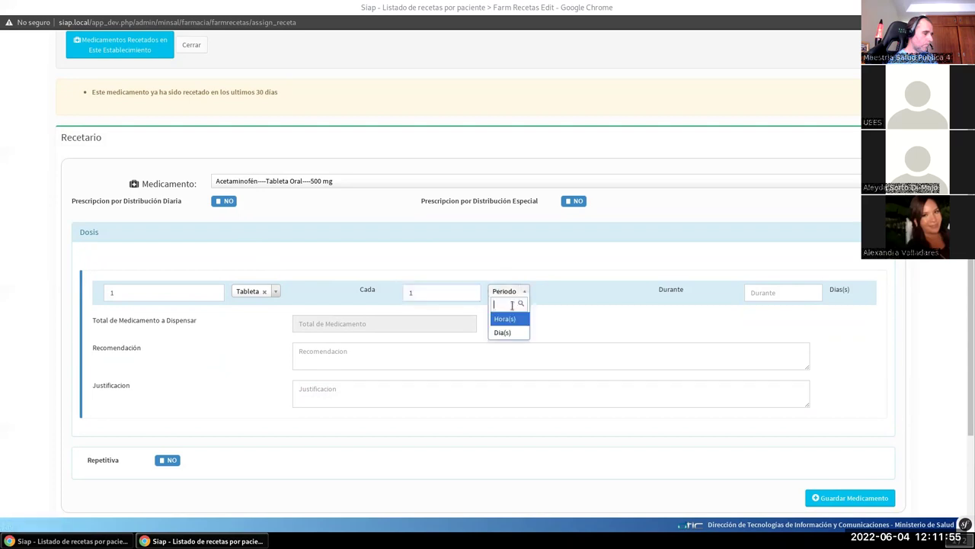
click(515, 331)
click(771, 294)
text(30)
click(622, 317)
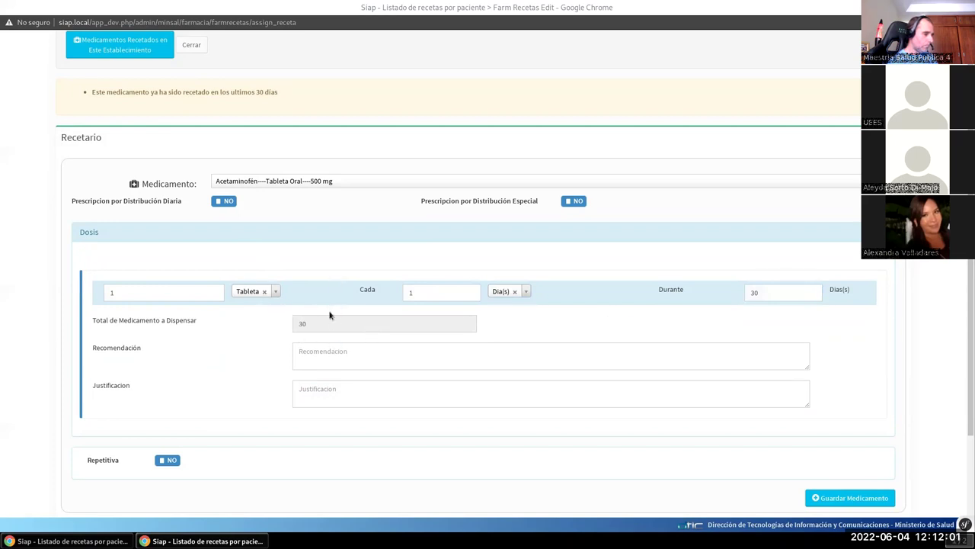
- Enter "Es necesaria para su prescripción" as the justification for the acetaminophen prescription
scroll(320, 317, down, 1)
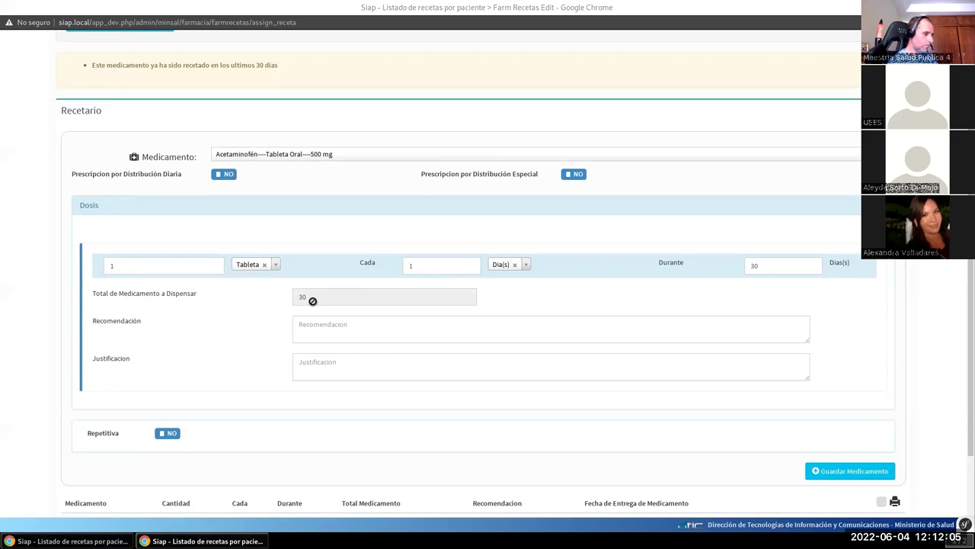
click(350, 361)
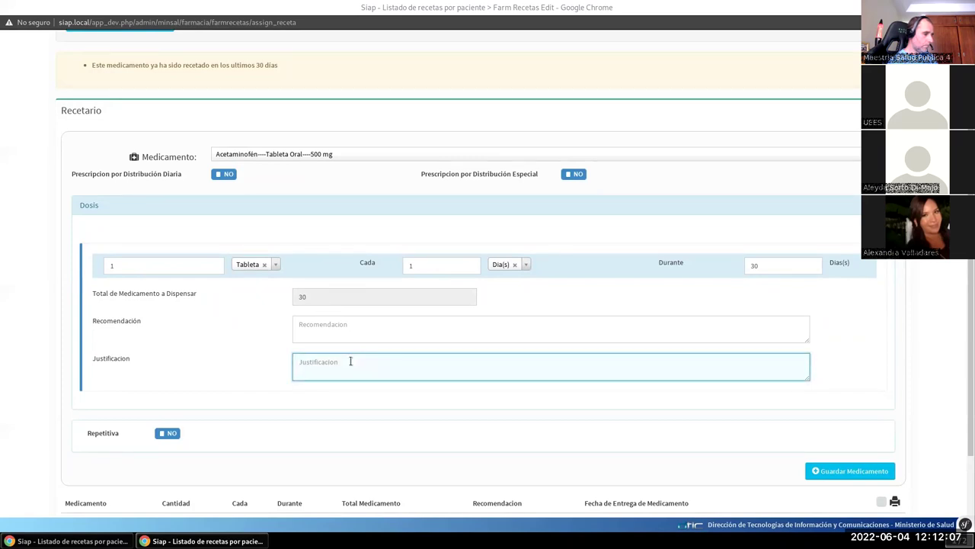
text(Es )
text(por)
text(que)
key(ctrl+a)
text(Es necesaria para su prescripción)
- Mark the acetaminophen prescription as Repetitiva with 4 repeat prescriptions and save the medication
scroll(322, 266, down, 1)
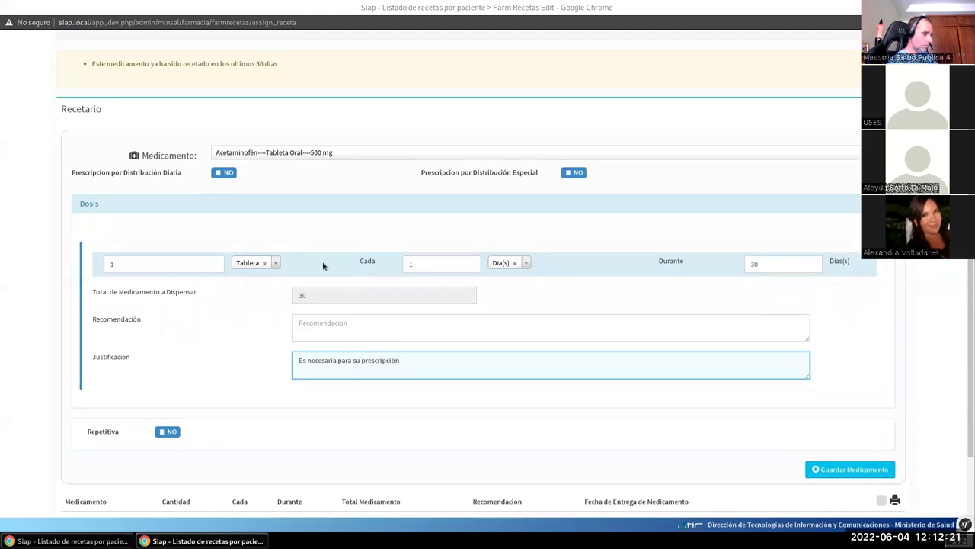
scroll(320, 263, down, 1)
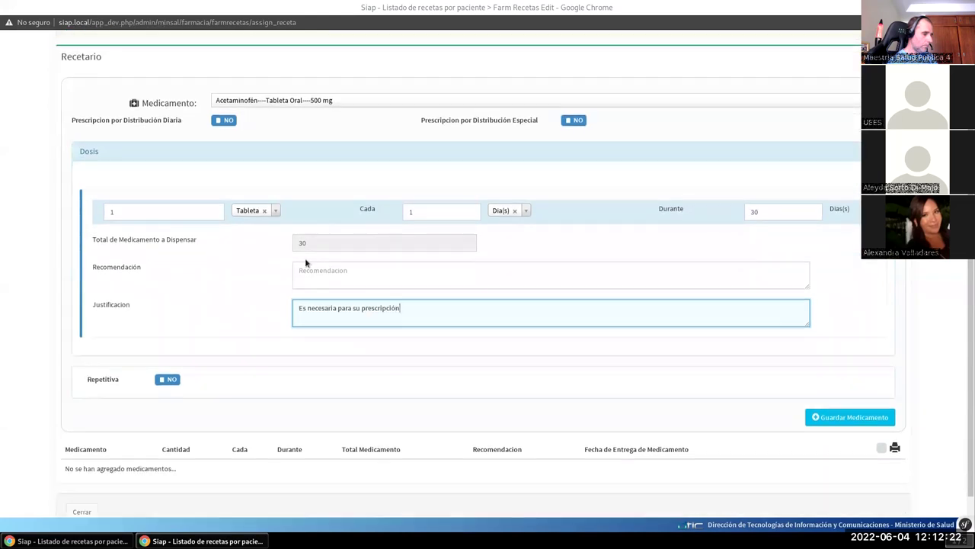
click(168, 380)
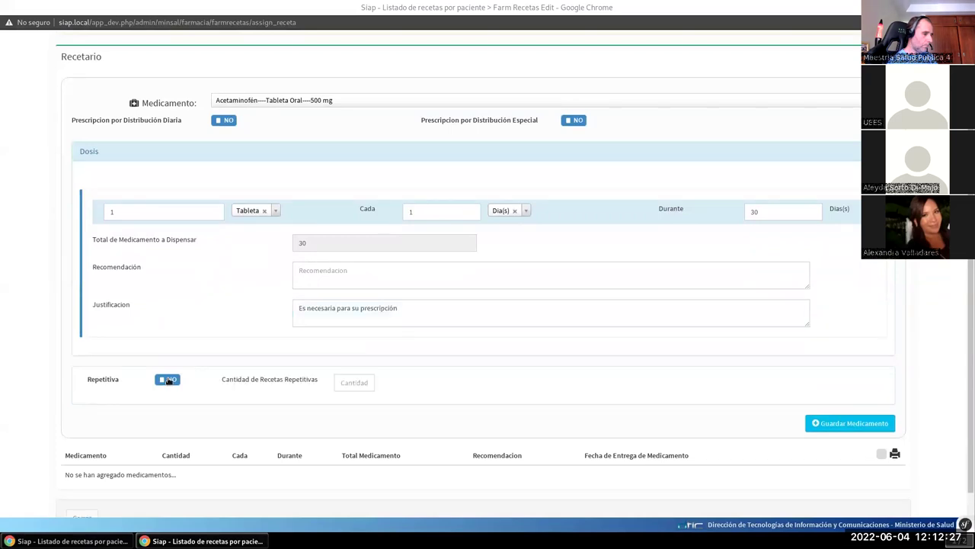
click(354, 384)
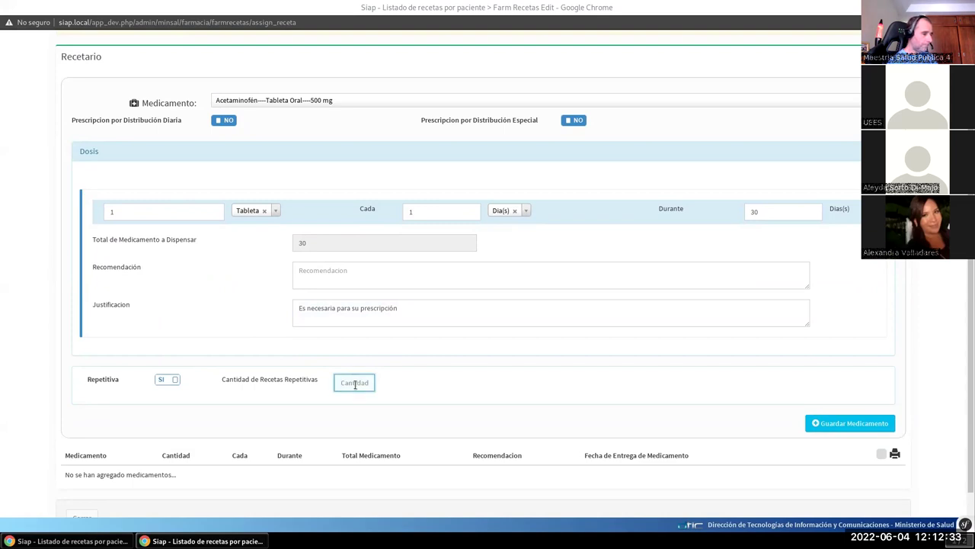
text(4)
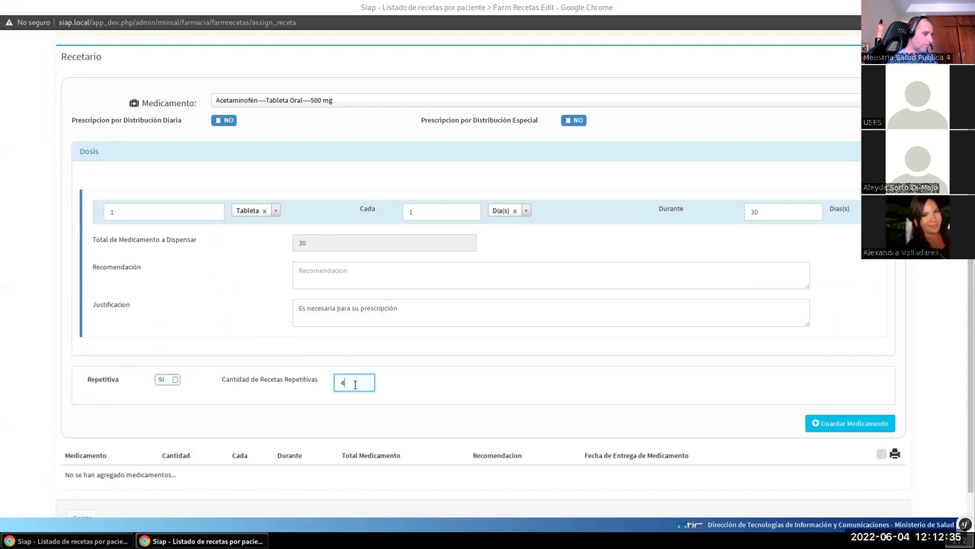
click(853, 424)
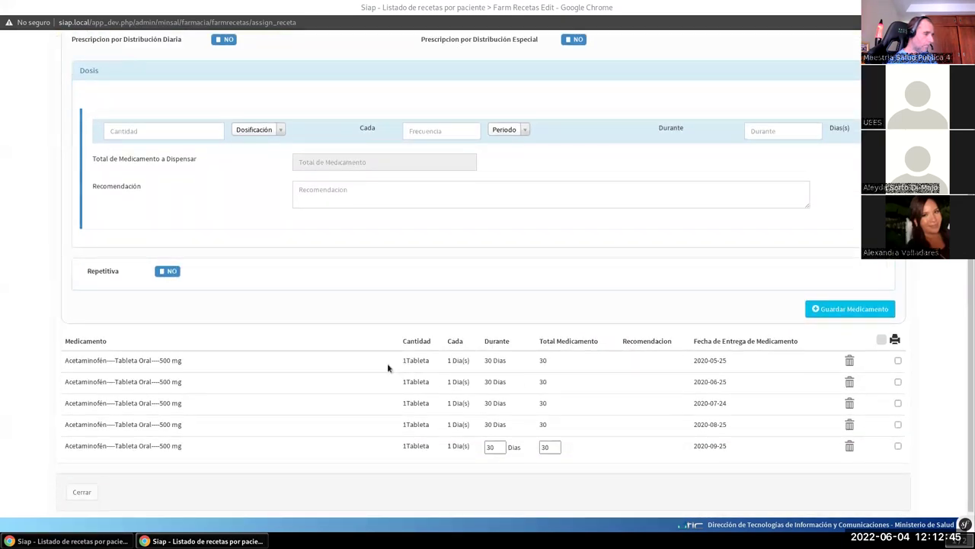
- Examine the delivery dates of the saved acetaminophen prescriptions in the medication list
double_click(705, 359)
drag(720, 383, 728, 455)
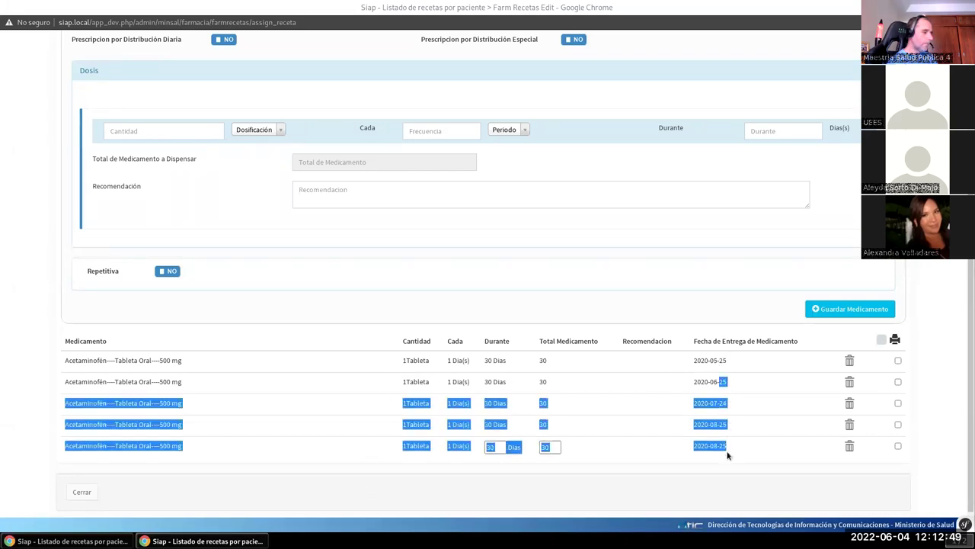
click(724, 450)
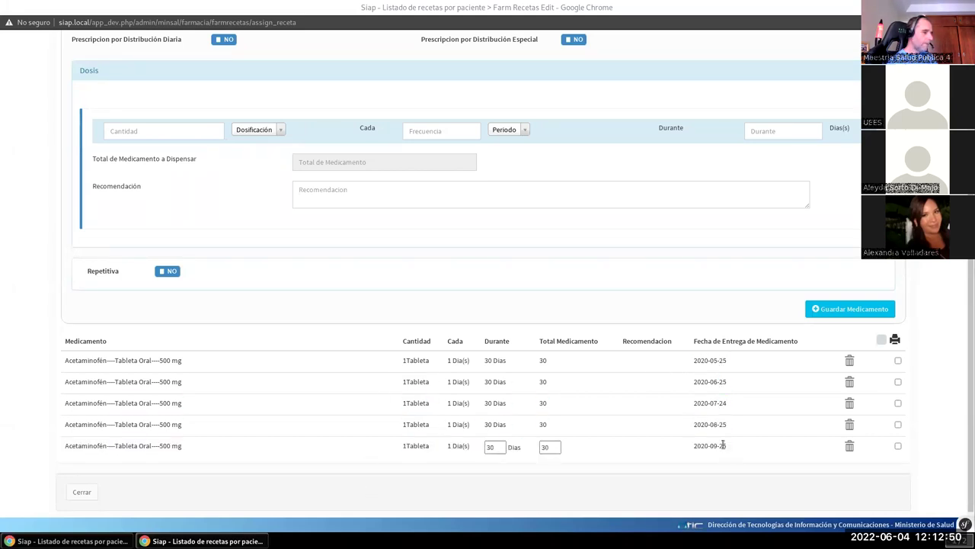
triple_click(717, 381)
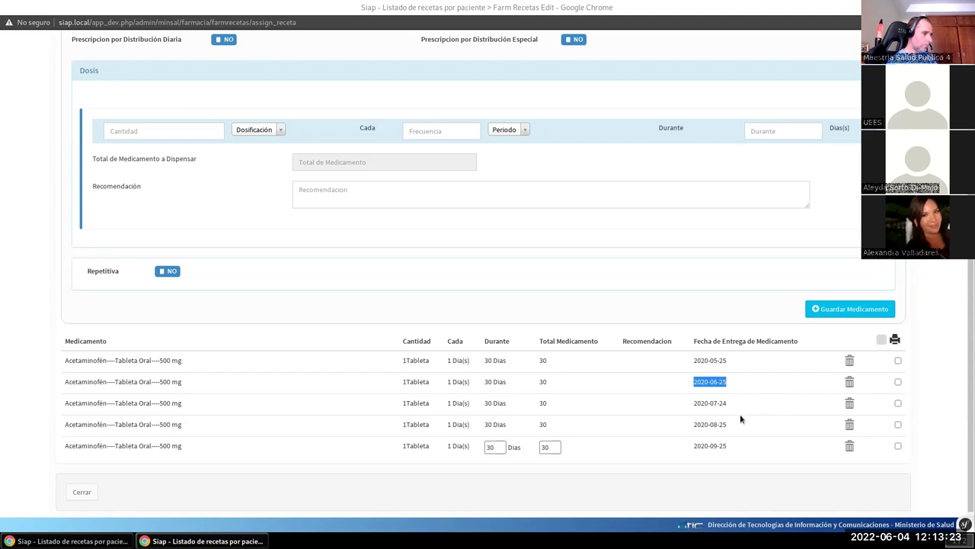
triple_click(720, 402)
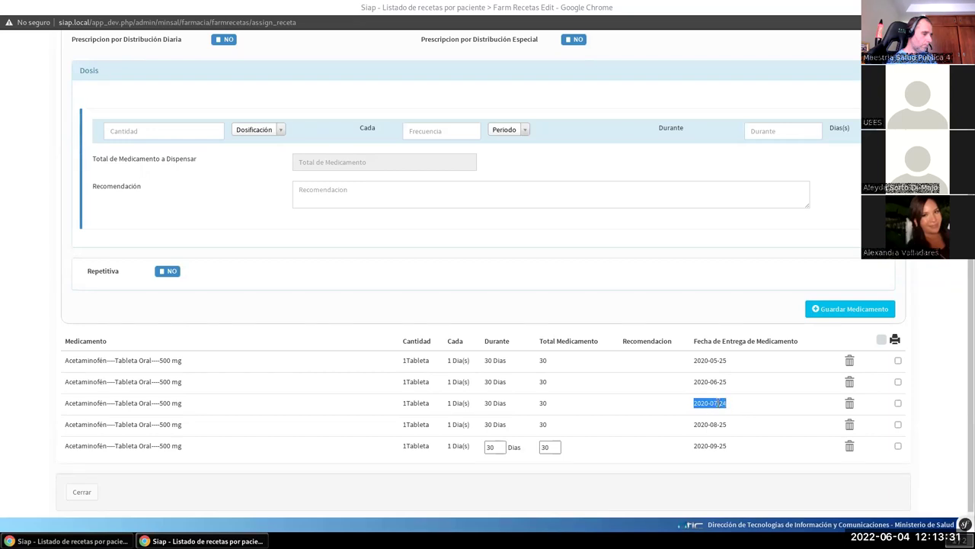
click(718, 402)
- Search for "insulina" and choose Insulina Humana Isofana NPH - ADN Recombinante, Suspensión inyectable S.C. 100 U.I/ml, as the medication
scroll(351, 404, up, 3)
click(307, 131)
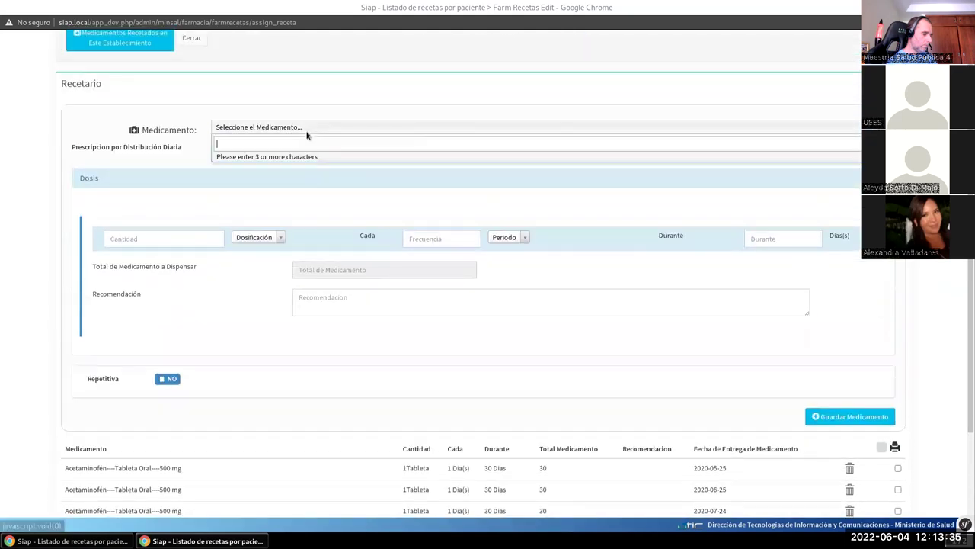
text(ac)
key(BackSpace)
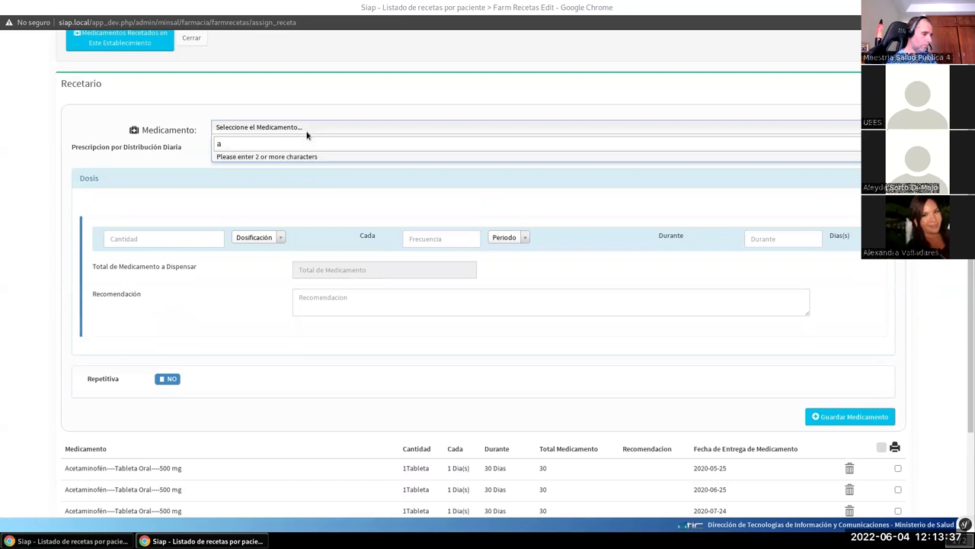
text(insulina)
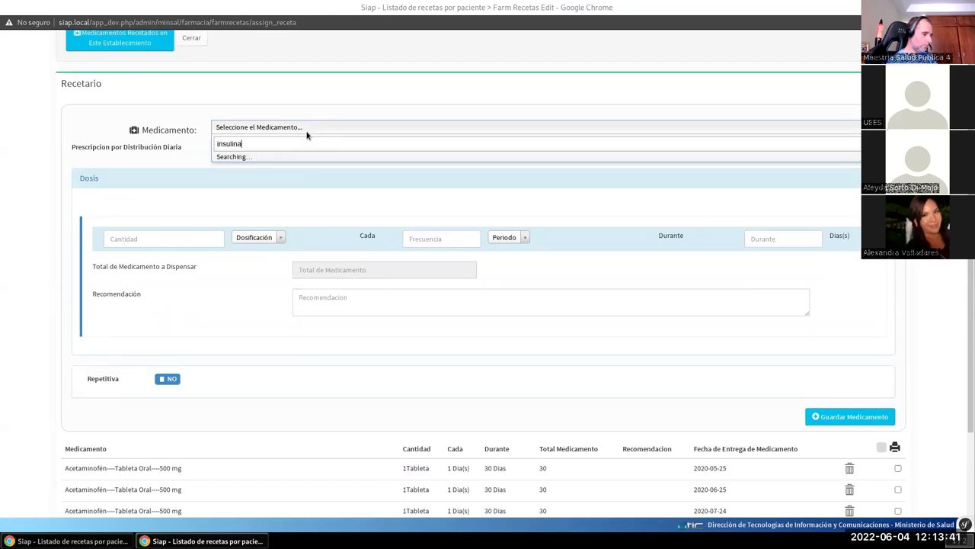
scroll(418, 206, down, 1)
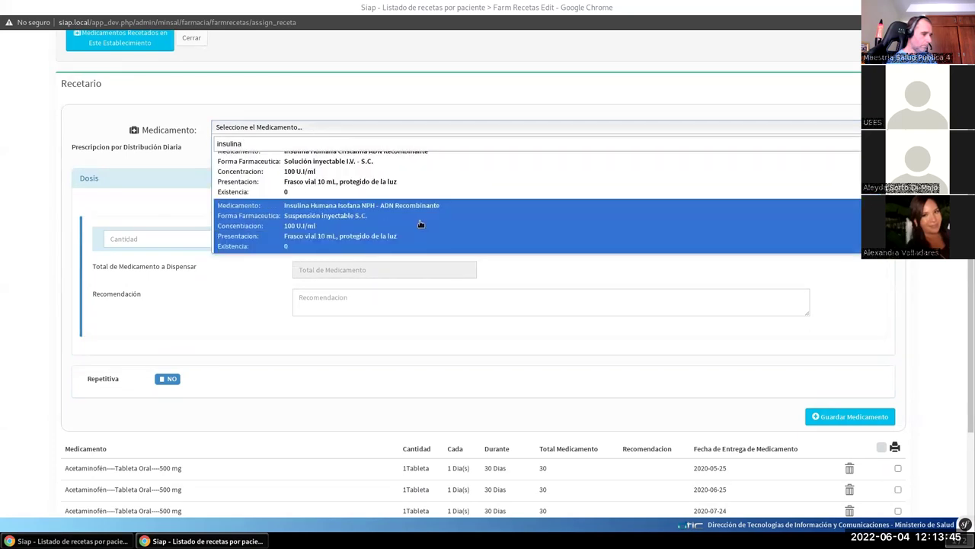
click(420, 223)
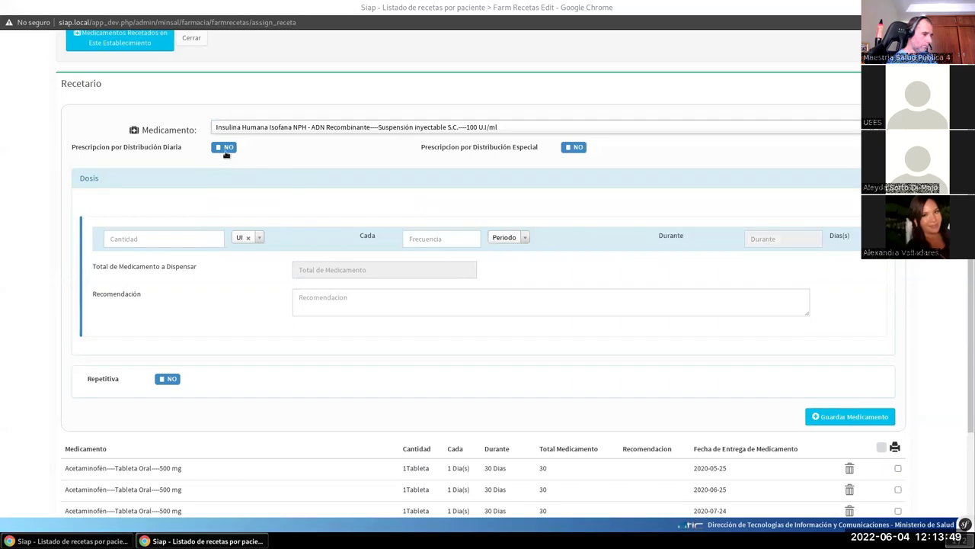
- Turn on Prescripcion por Distribución Diaria for the insulin and add a distribution entry of 10 with the indication "mañana"
click(225, 152)
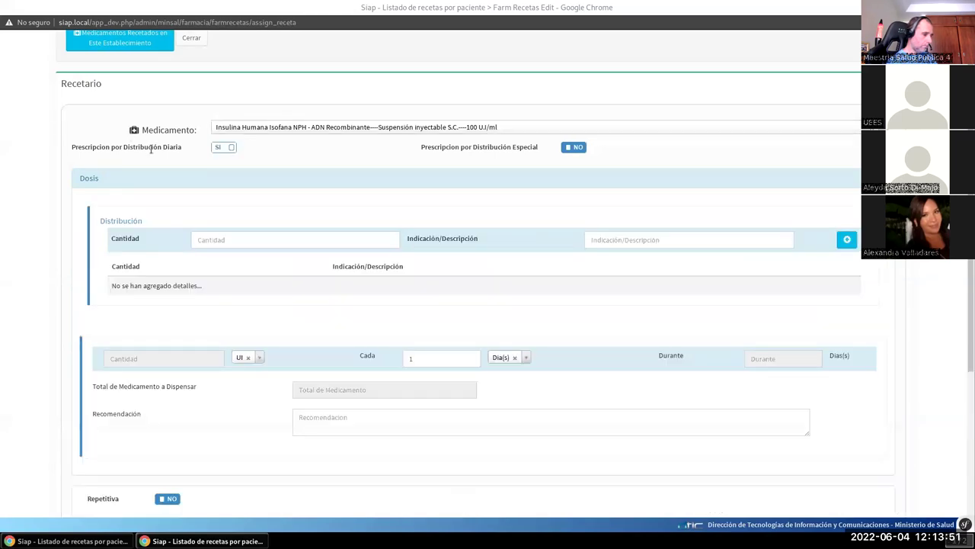
click(258, 238)
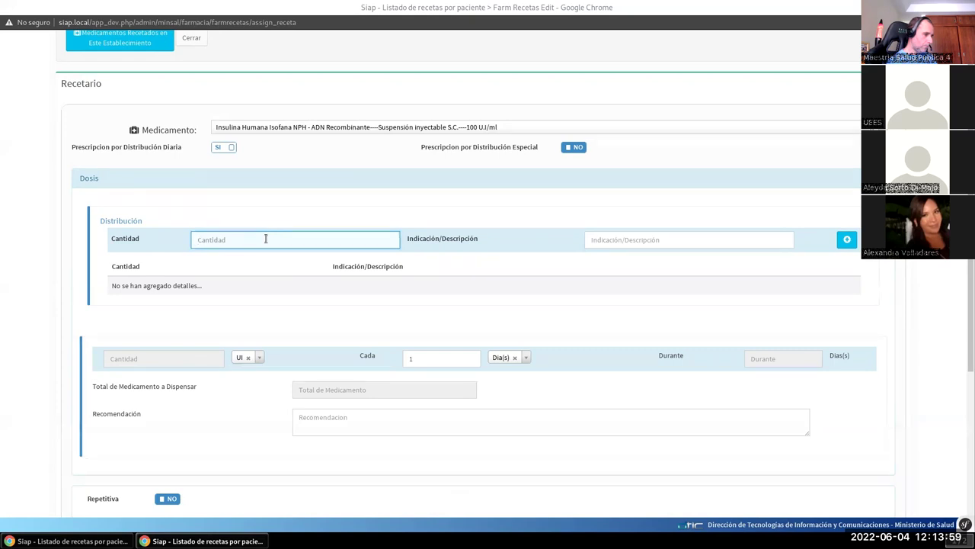
text(10)
key(Tab)
text(mñan)
key(BackSpace)
key(BackSpace)
key(BackSpace)
text(añana)
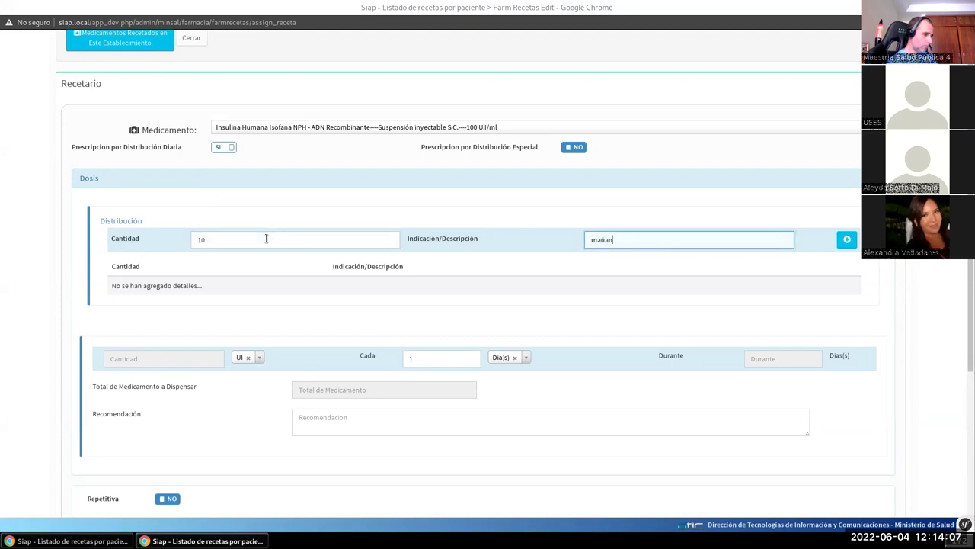
click(848, 240)
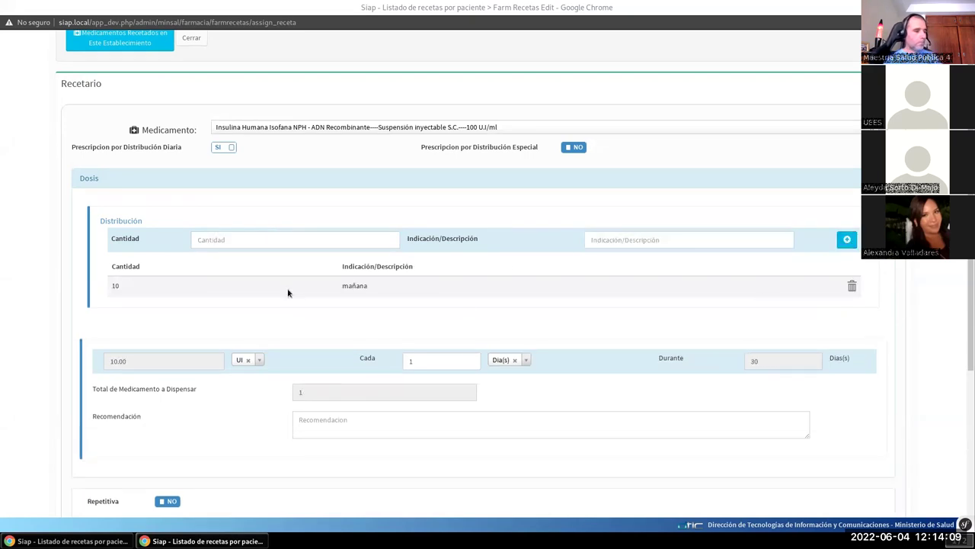
- Add a second insulin distribution entry with quantity 10 and the indication "tarde"
click(263, 240)
text(10)
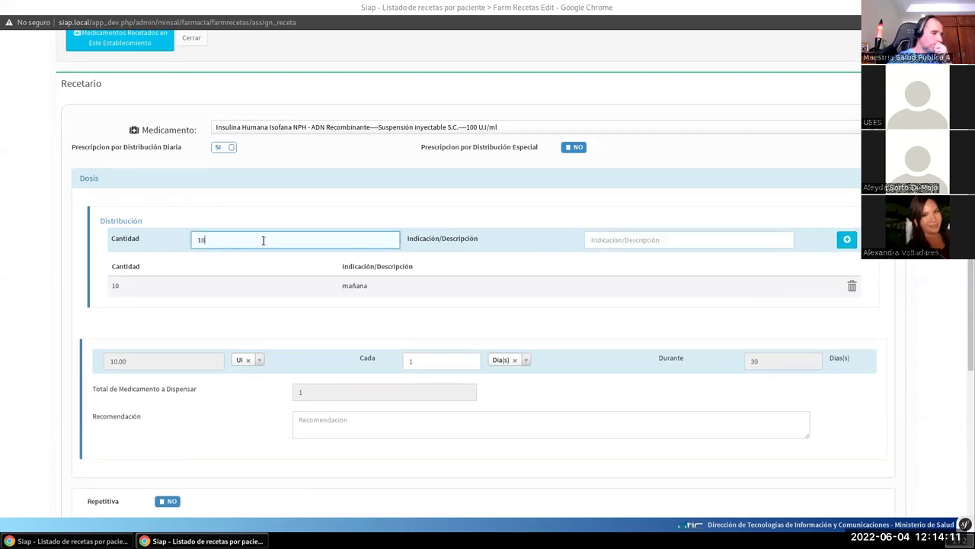
key(Tab)
text(tarde)
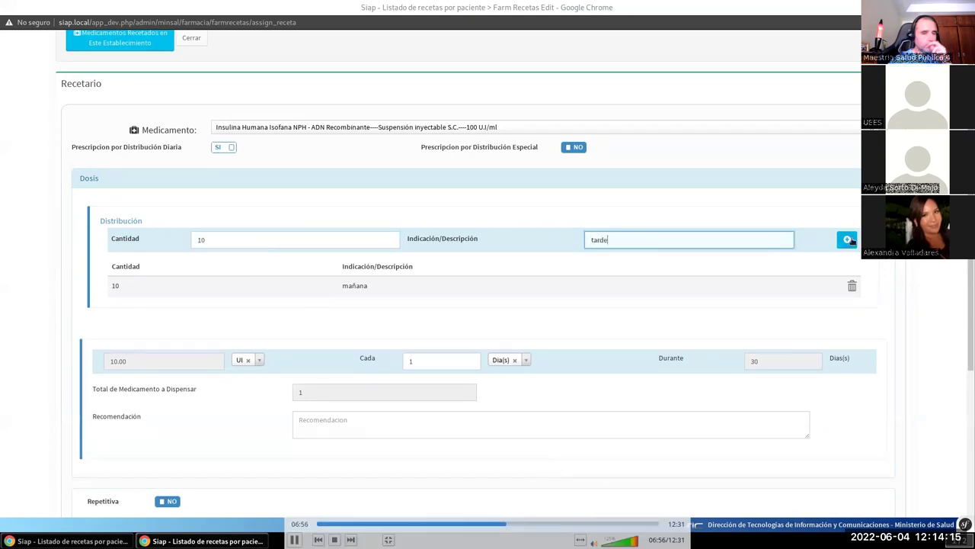
click(846, 240)
- Add a third insulin distribution entry with quantity 5 and the indication "noche"
scroll(545, 336, down, 1)
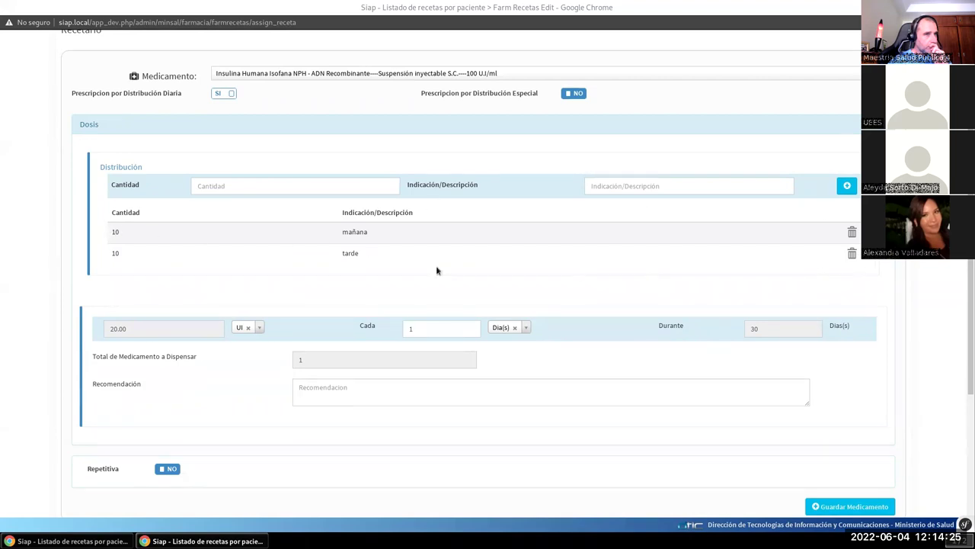
click(264, 184)
text(5)
key(Tab)
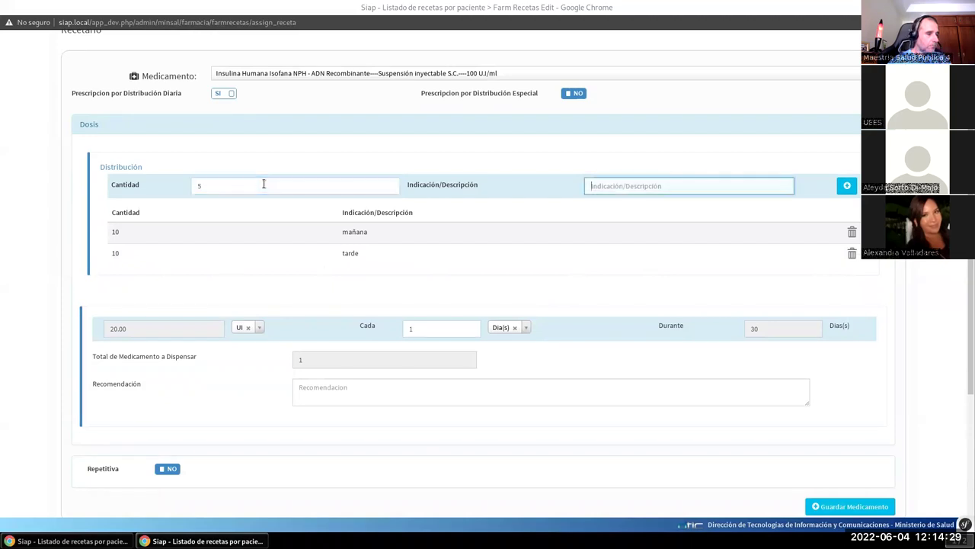
text(noche)
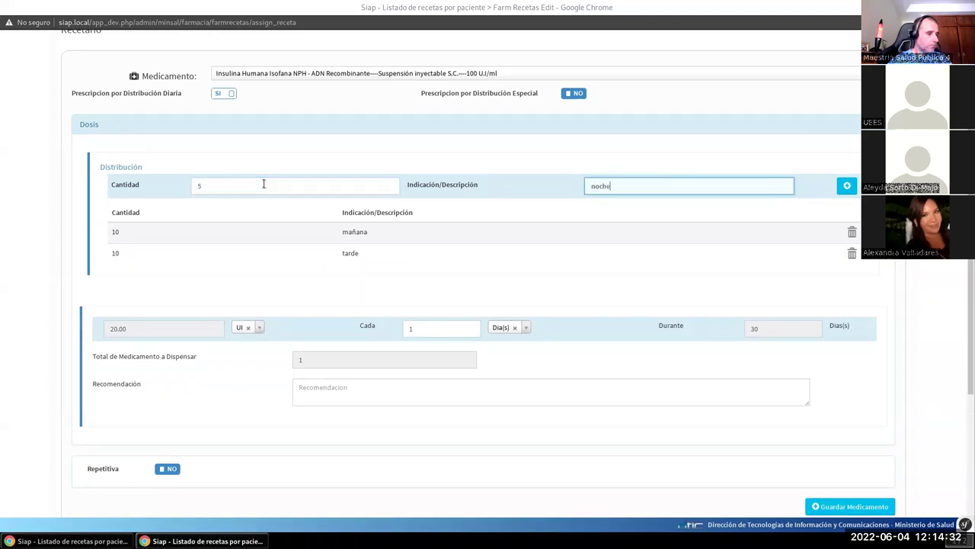
click(847, 186)
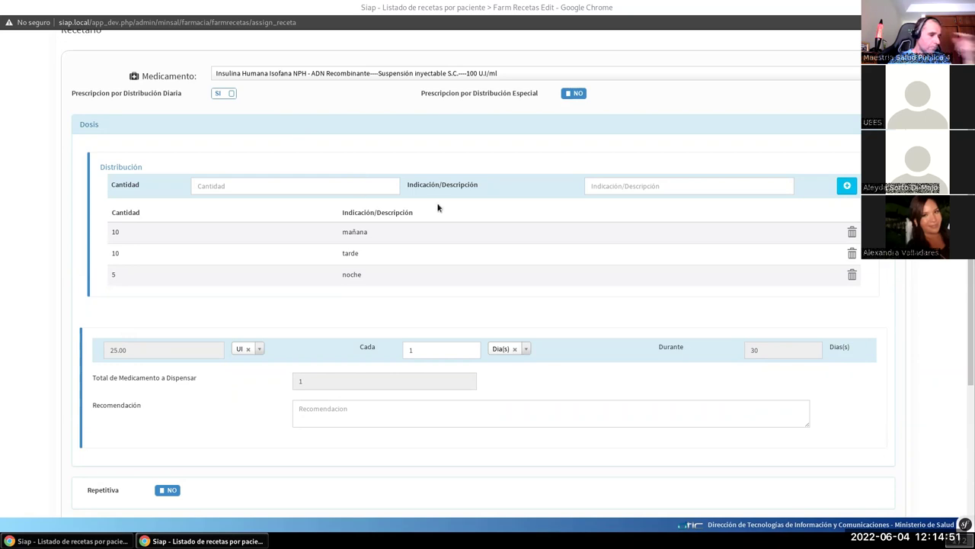
- Mark the insulin prescription as Repetitiva, enter 6 as the number of repeat prescriptions, and close the notification
scroll(471, 207, down, 1)
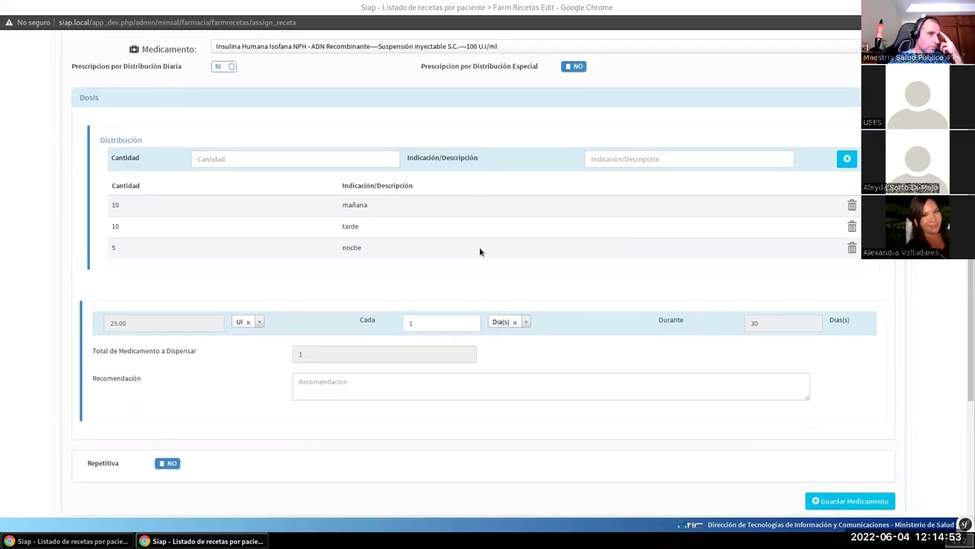
scroll(504, 263, down, 1)
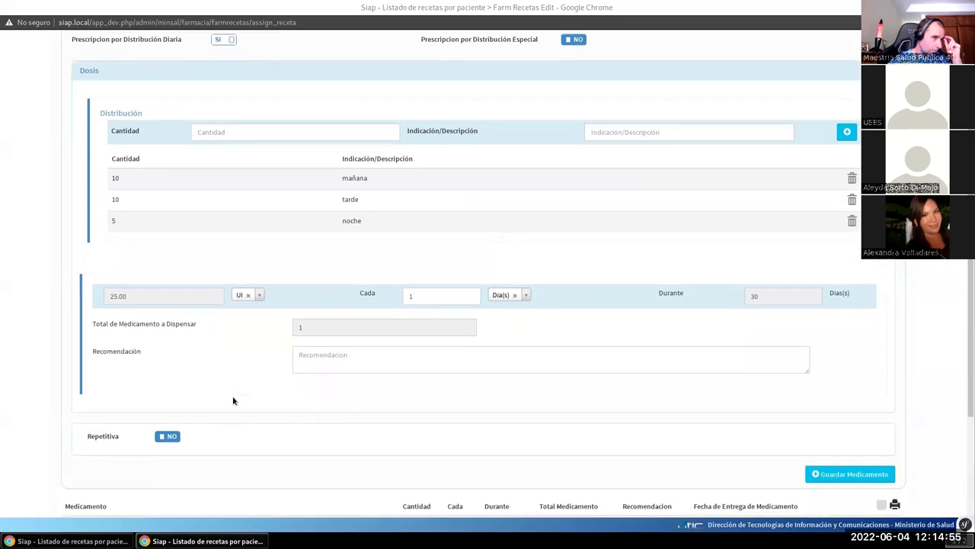
scroll(231, 395, down, 2)
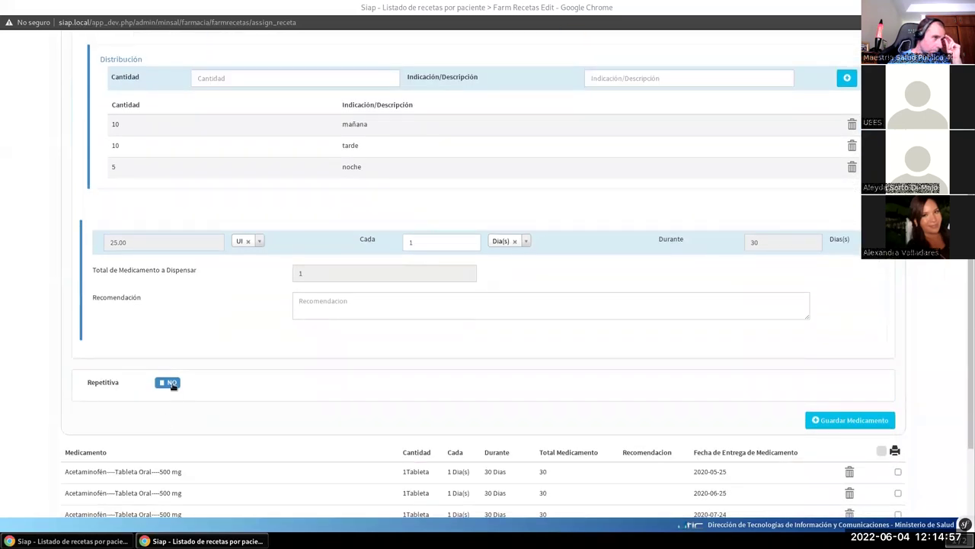
click(168, 383)
click(366, 386)
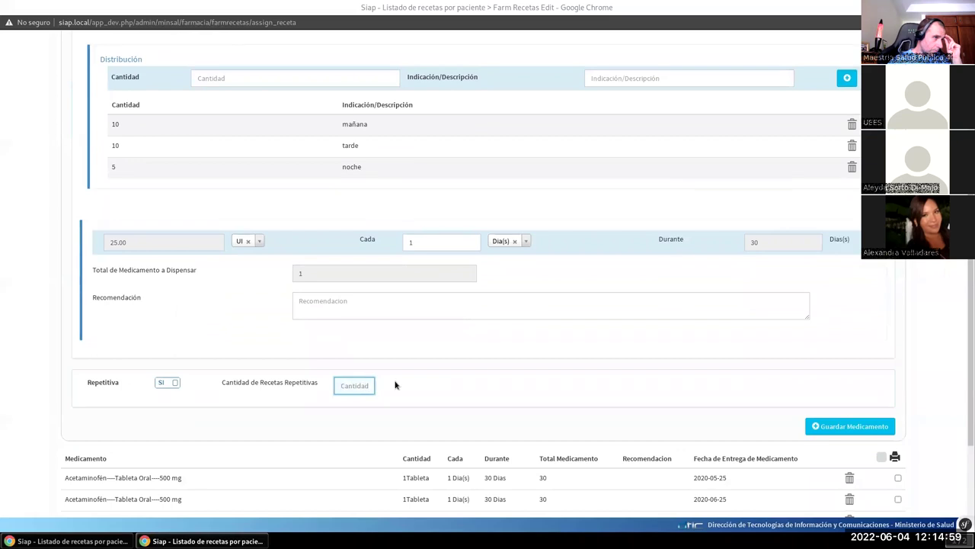
text(6)
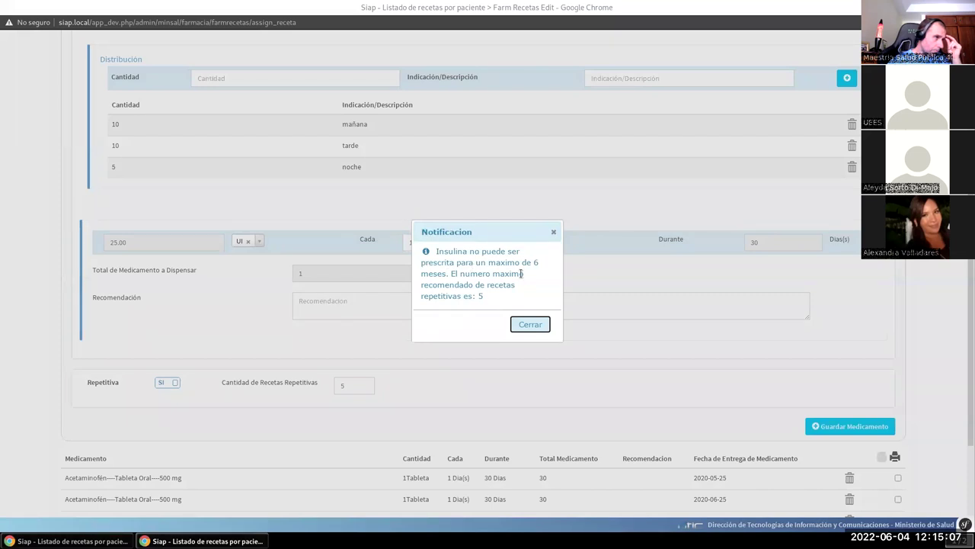
drag(472, 295, 494, 295)
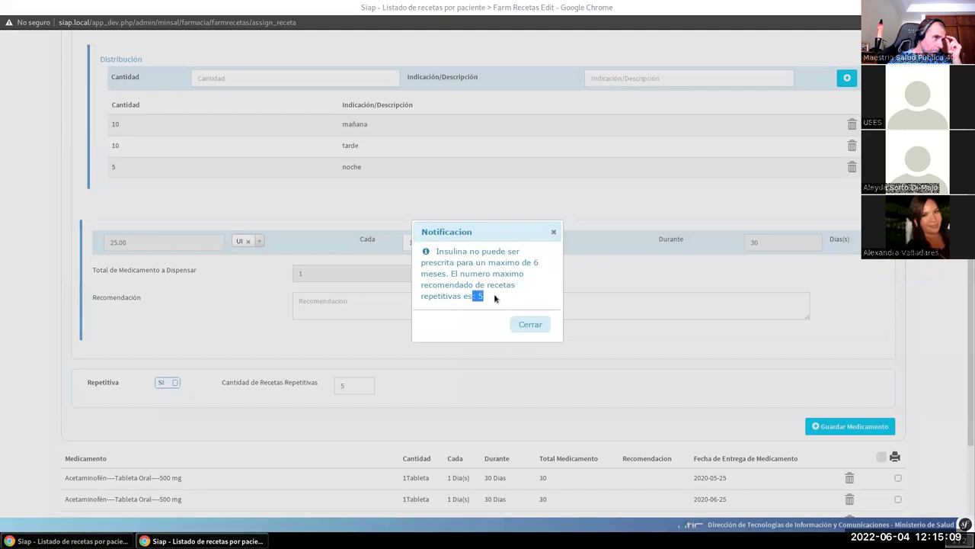
click(532, 323)
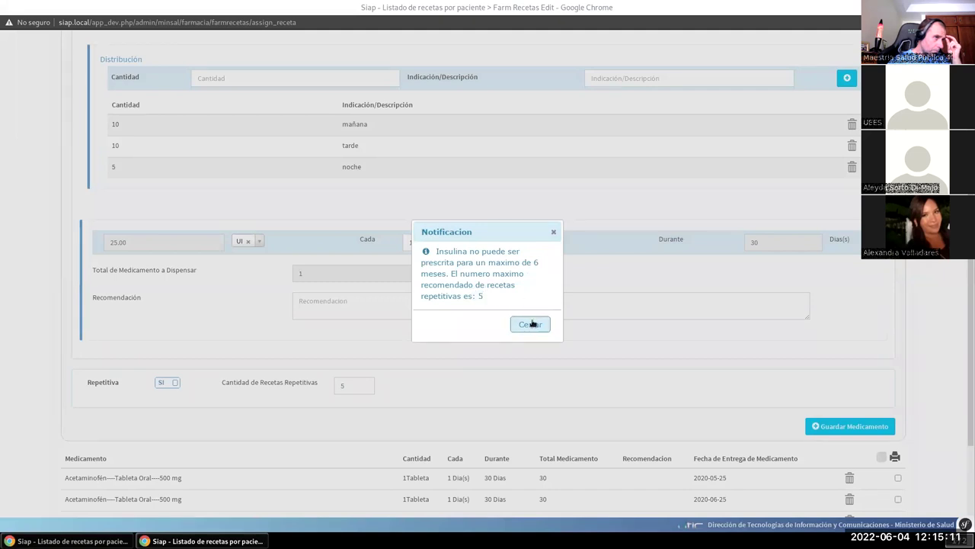
click(532, 324)
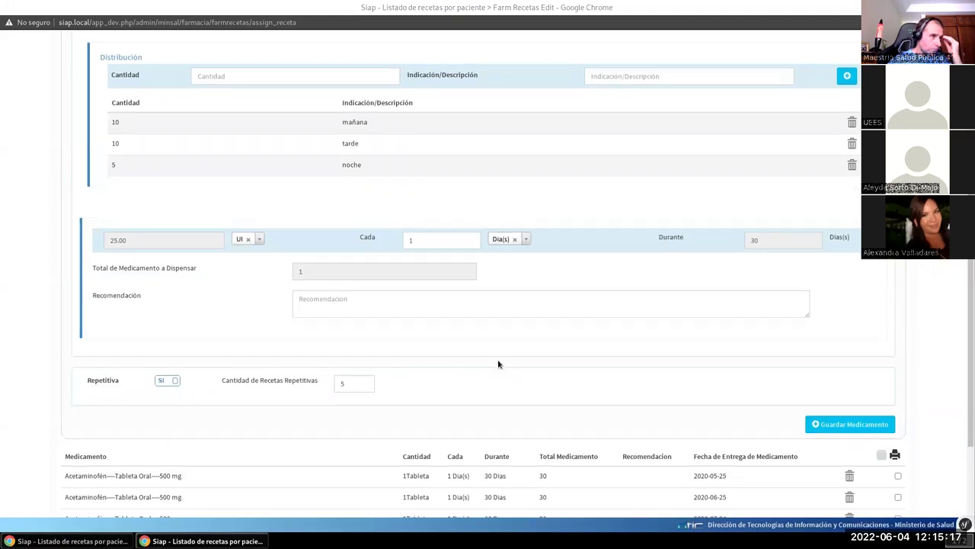
- Save the insulin prescription and review its dated repeat entries in the medication list
scroll(498, 359, down, 1)
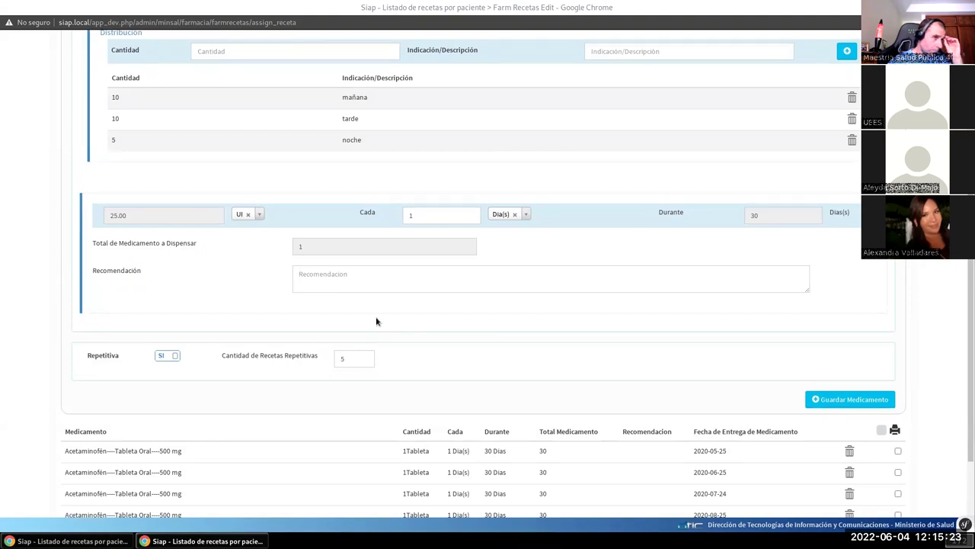
scroll(427, 316, down, 1)
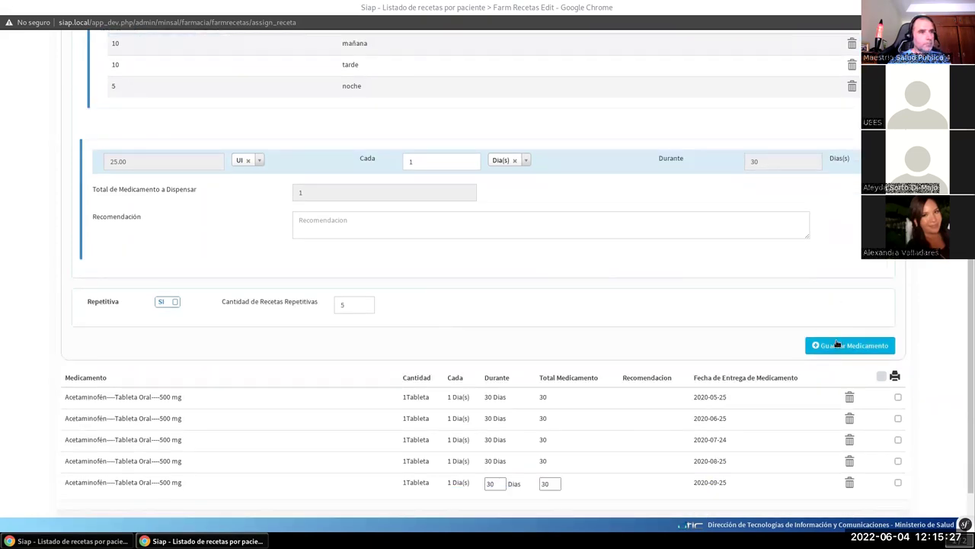
click(837, 345)
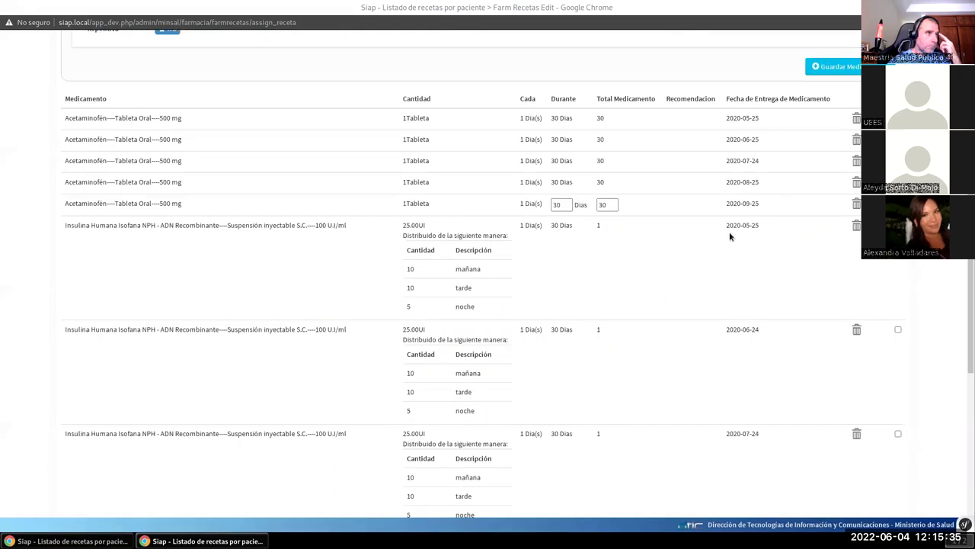
scroll(729, 232, down, 1)
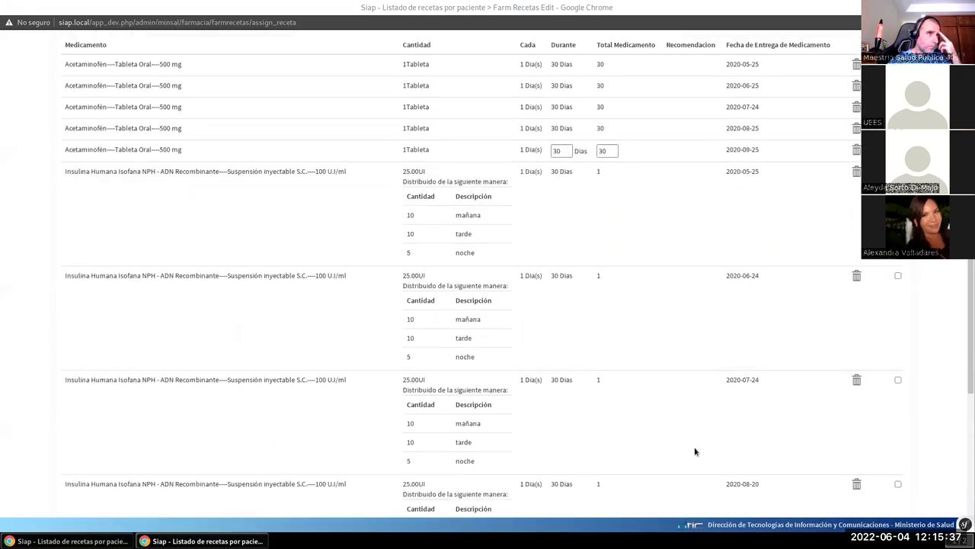
scroll(695, 451, down, 1)
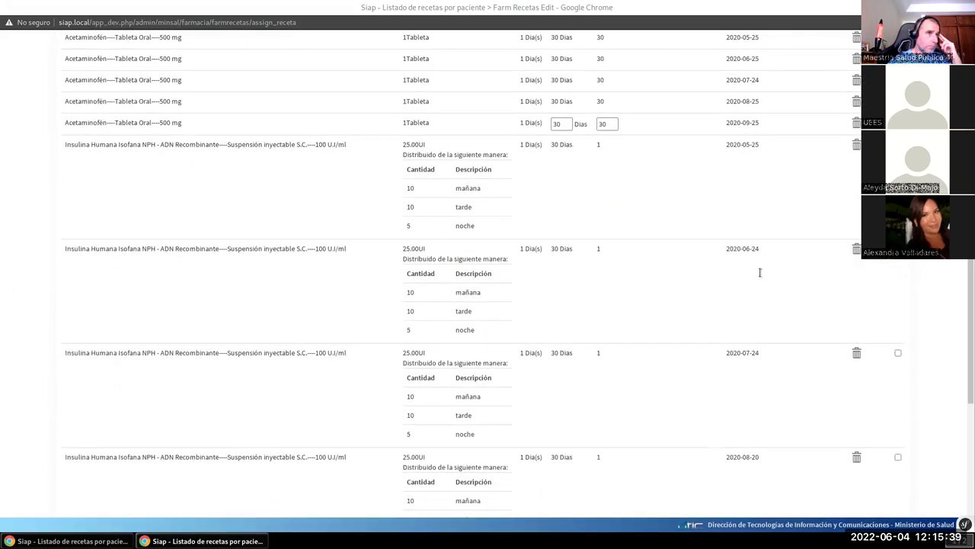
scroll(763, 460, down, 2)
scroll(763, 459, down, 2)
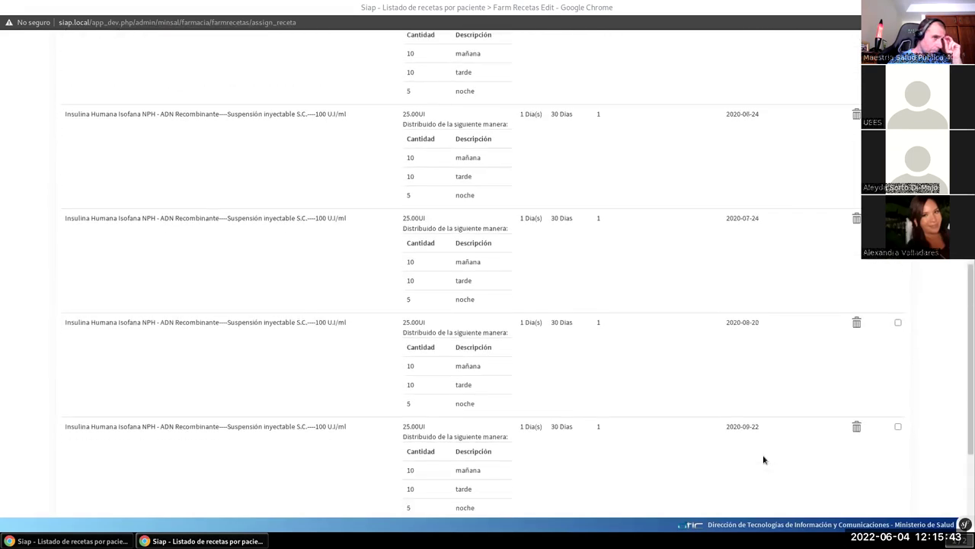
- Choose Atenolol 100 mg Tableta Oral as the medication to prescribe and dismiss the warning
scroll(762, 454, up, 10)
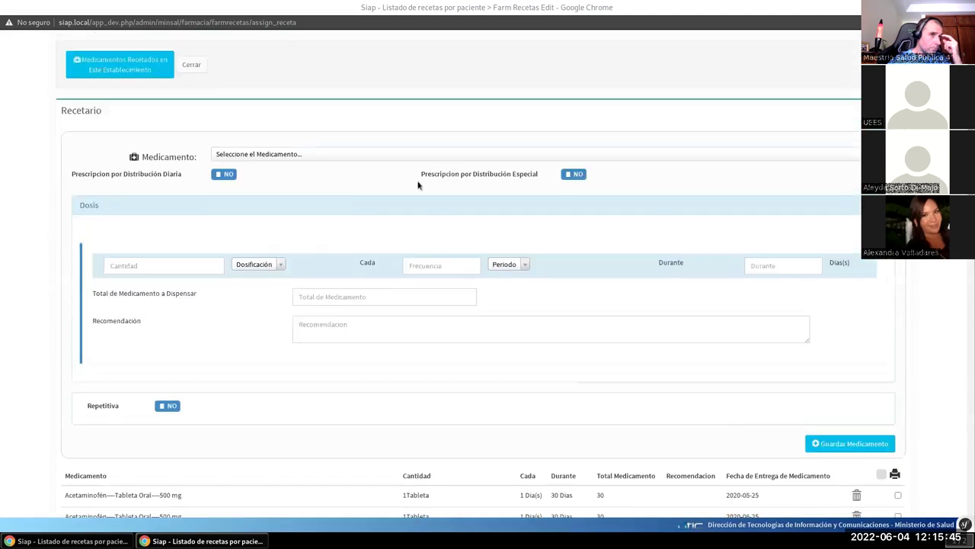
click(333, 154)
text(ate)
key(BackSpace)
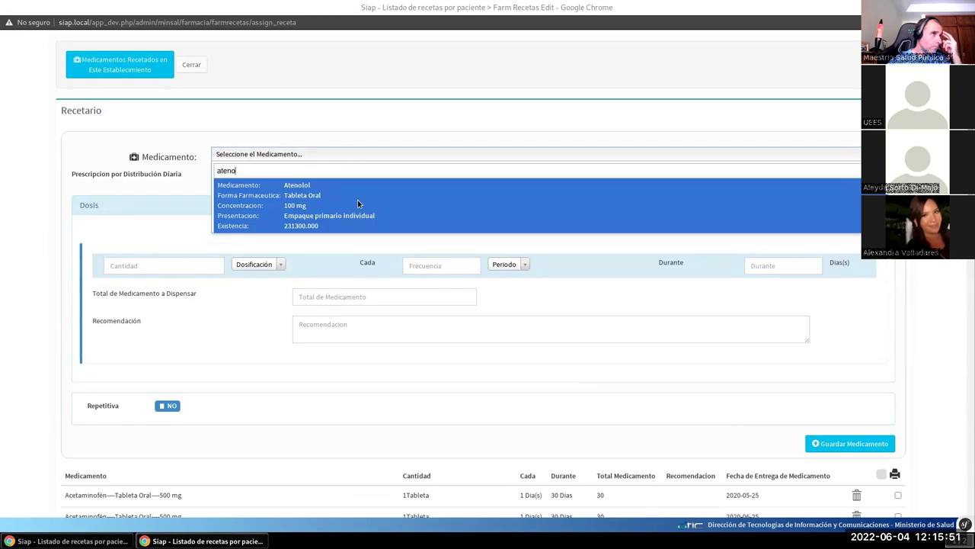
click(356, 201)
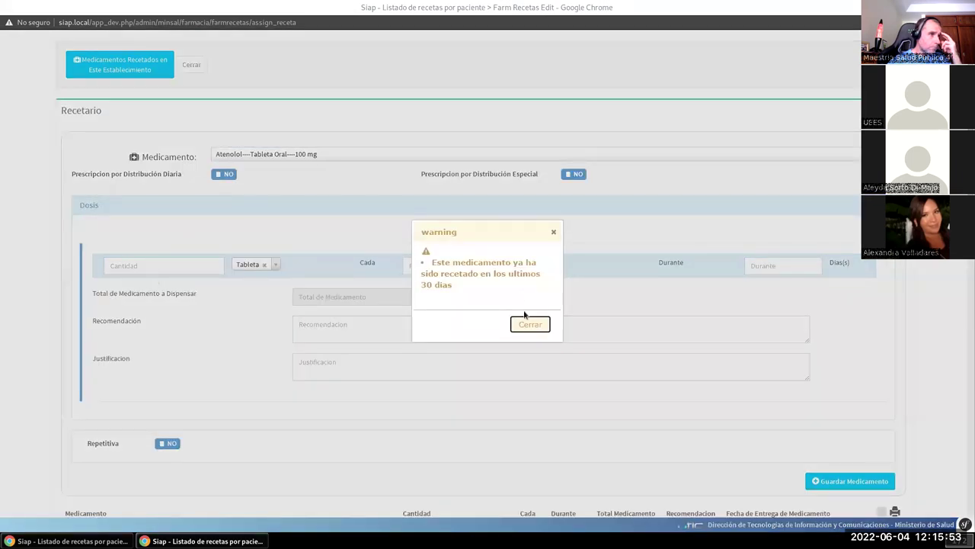
click(531, 324)
- Turn on Prescripcion por Distribución Diaria for the Atenolol and add a distribution entry of 1 with the indication "mañana"
click(224, 176)
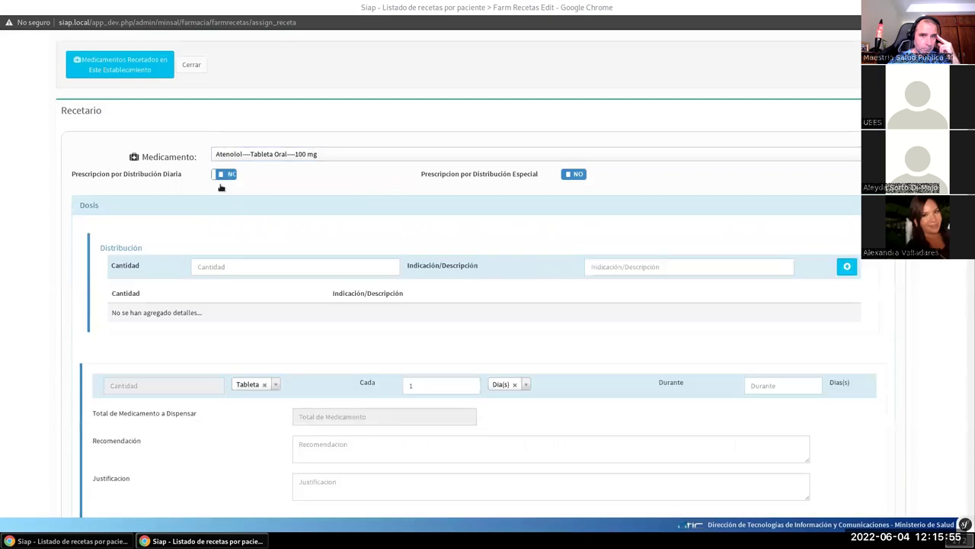
click(246, 270)
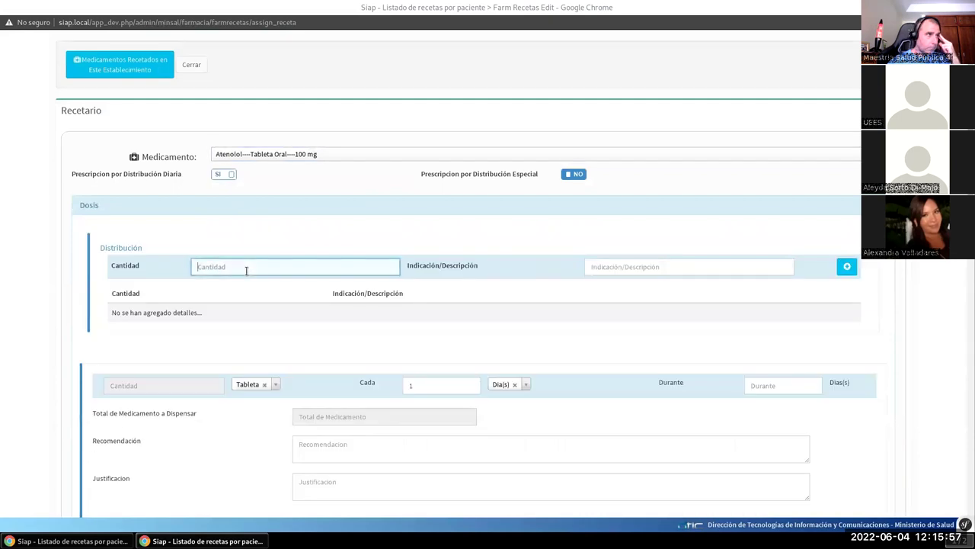
text(1)
click(604, 263)
text(mo)
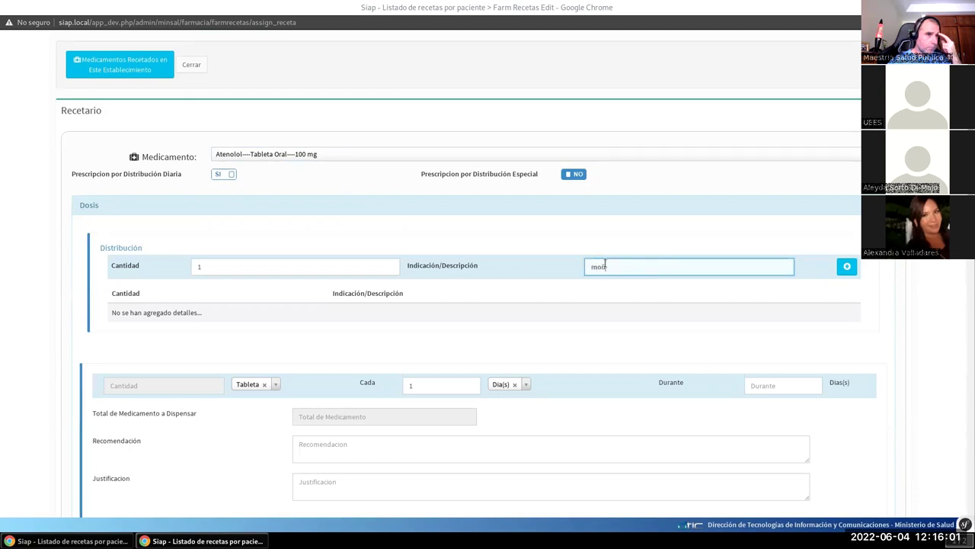
text(rn)
text(na)
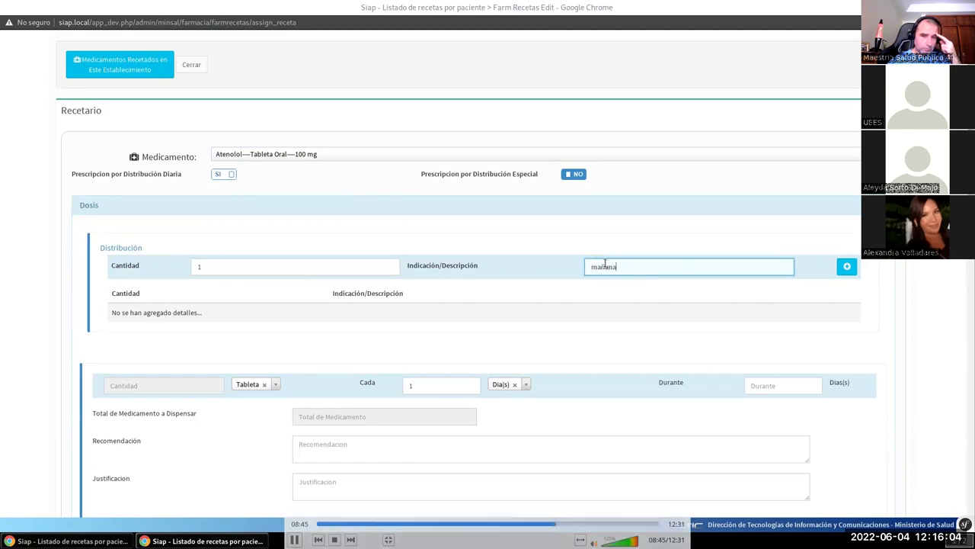
click(847, 267)
- Add a second Atenolol distribution entry with quantity 0.5 and the indication "tarde"
click(269, 271)
text(0.5)
key(Tab)
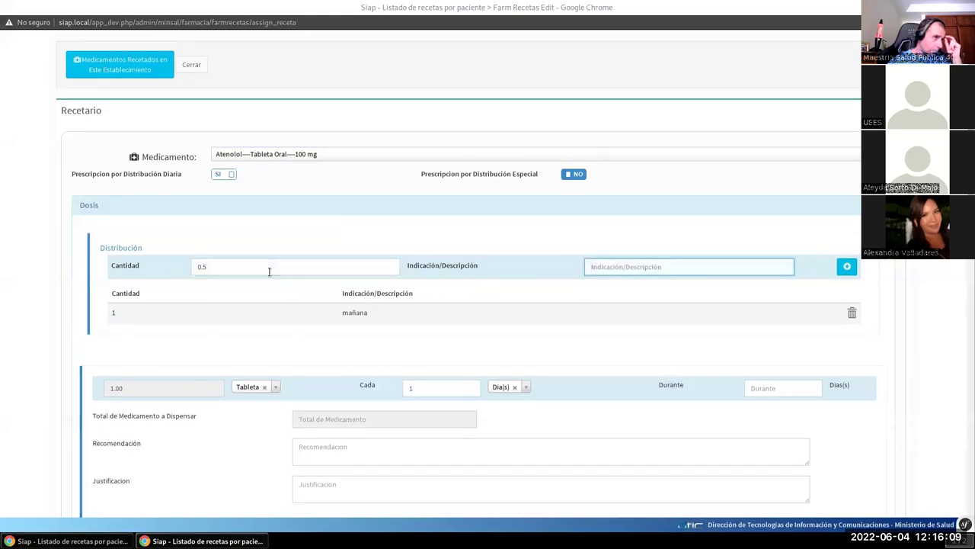
text(tarde)
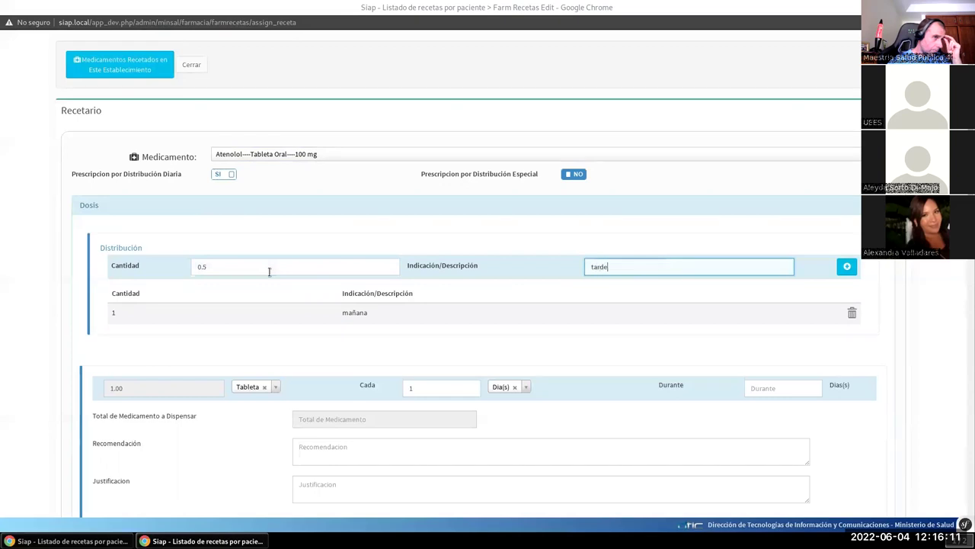
click(847, 268)
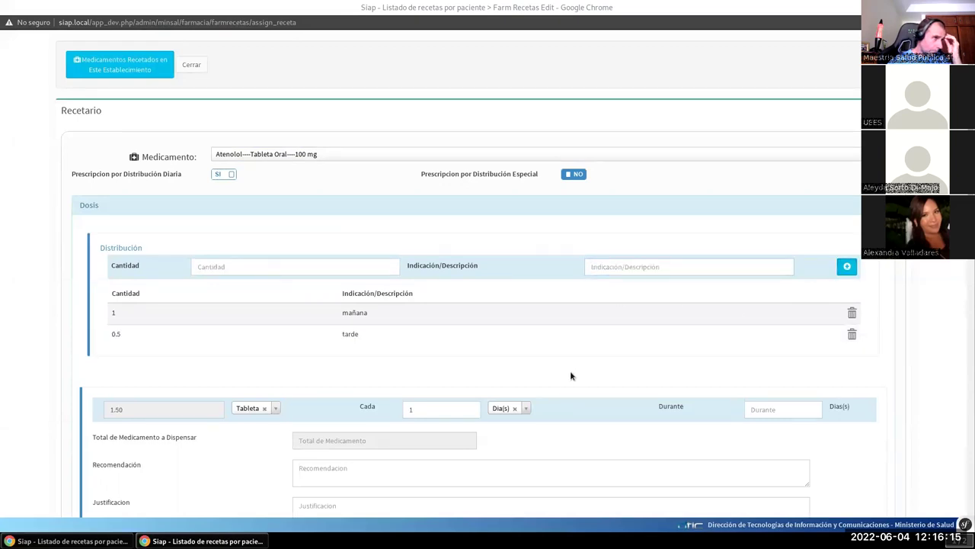
- Set the Atenolol duration to 30 days and enter the justification "Es para su cumplimiento"
scroll(571, 375, down, 1)
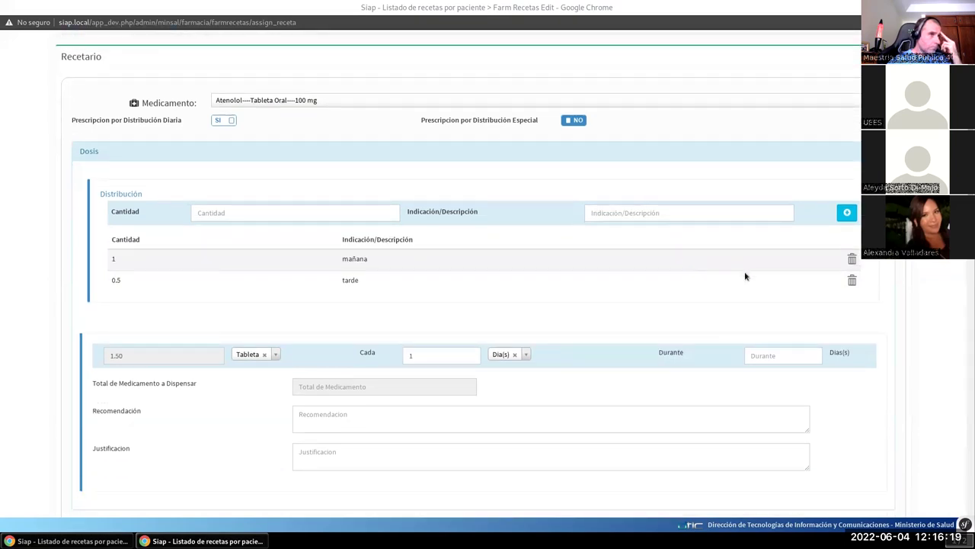
click(757, 348)
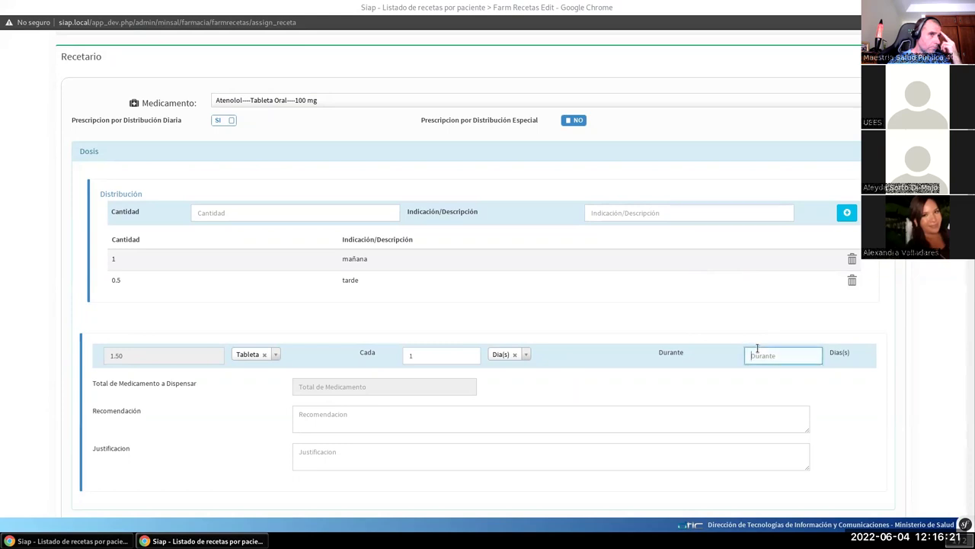
text(30)
click(614, 383)
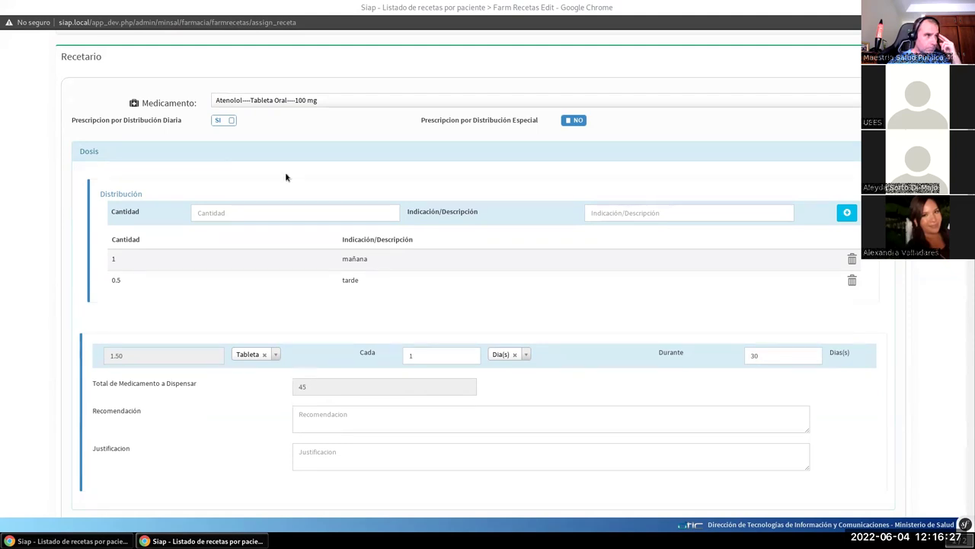
click(335, 460)
text(Es)
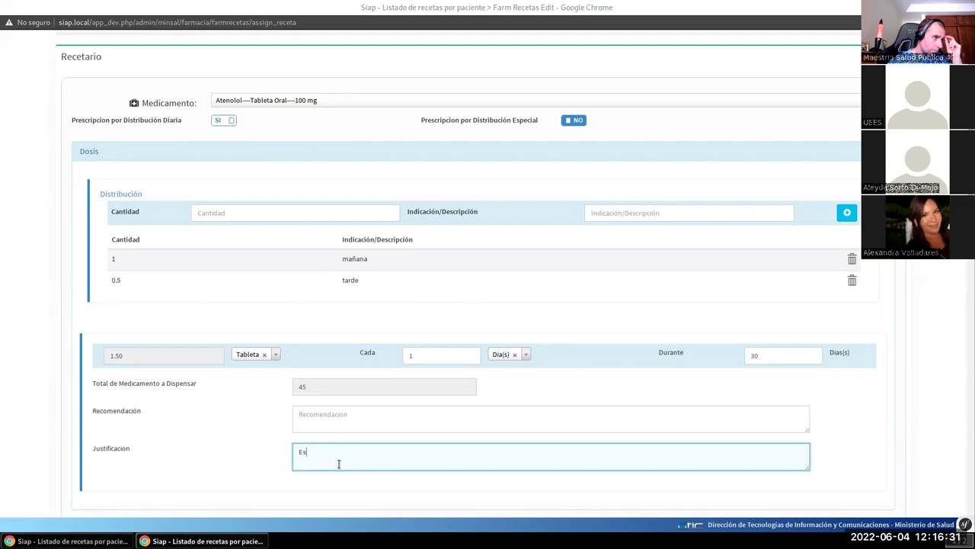
text( para su cumplimiento)
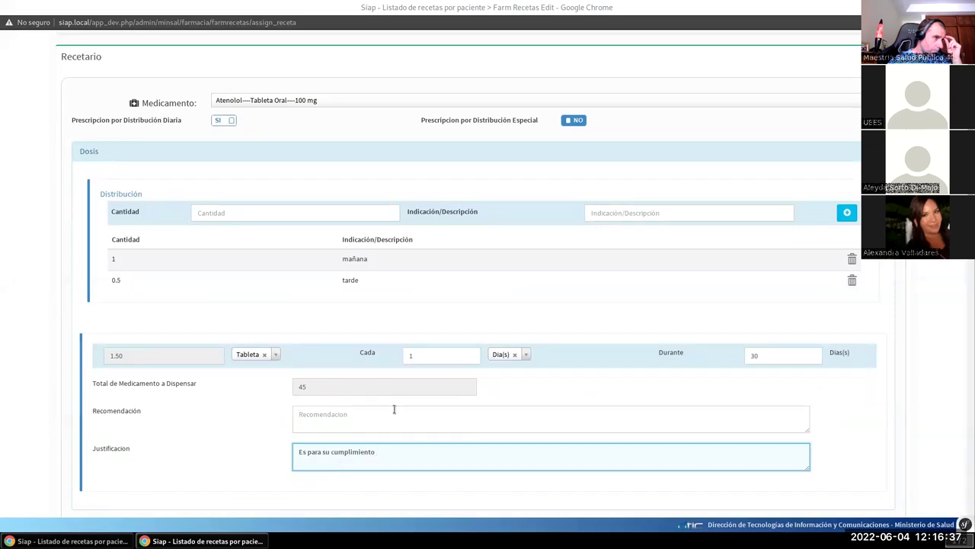
- Mark the Atenolol prescription as Repetitiva with 5 repeat prescriptions, save it, and check its entries in the medication list
scroll(506, 427, down, 3)
scroll(381, 385, down, 1)
click(164, 318)
click(354, 321)
text(5)
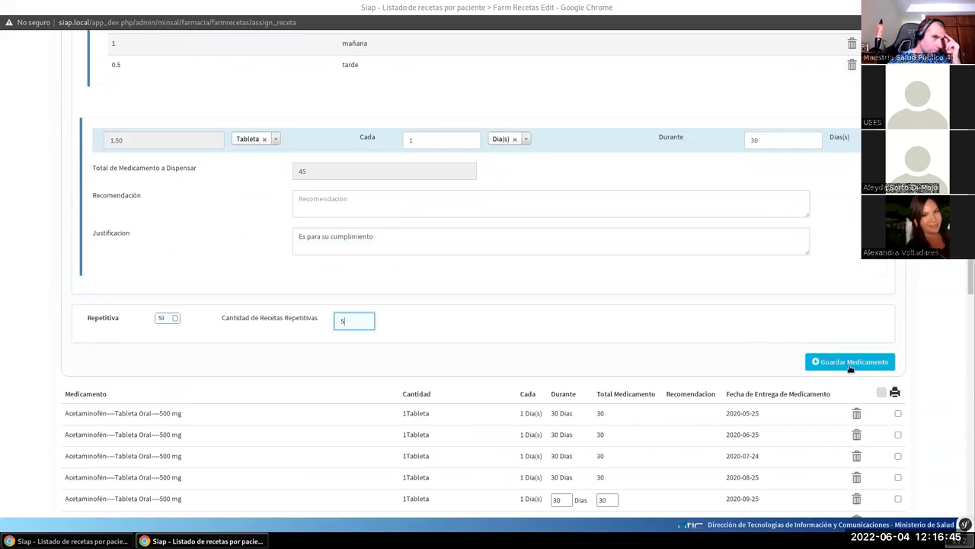
click(850, 367)
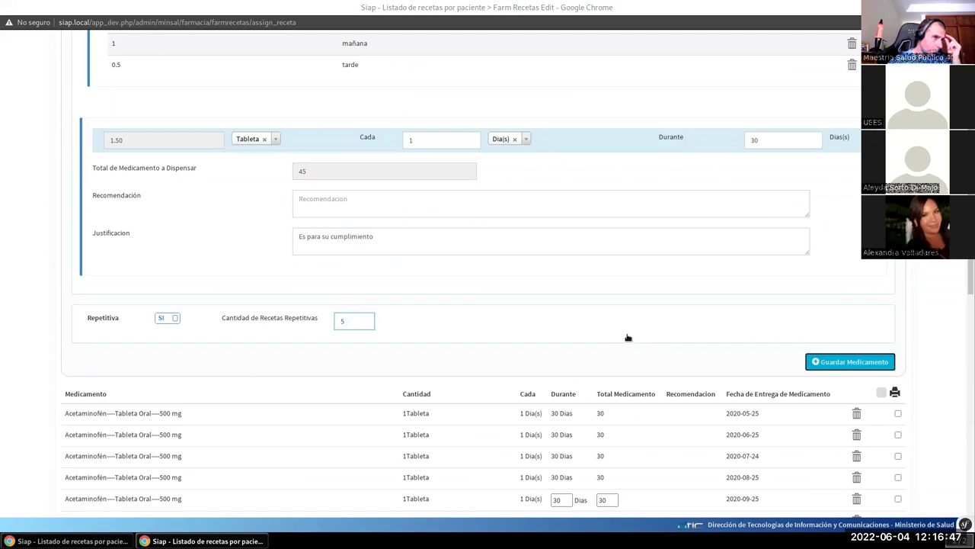
scroll(628, 337, down, 6)
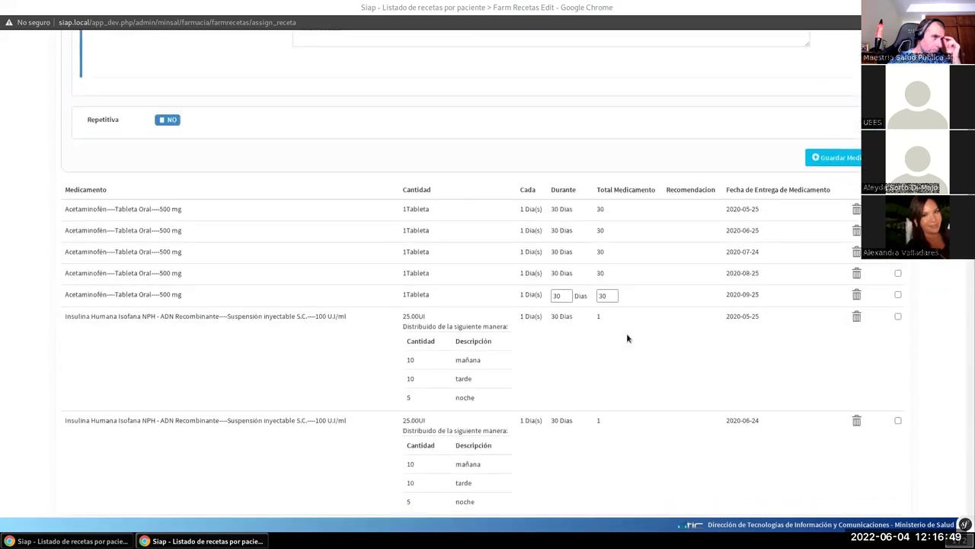
scroll(627, 337, down, 5)
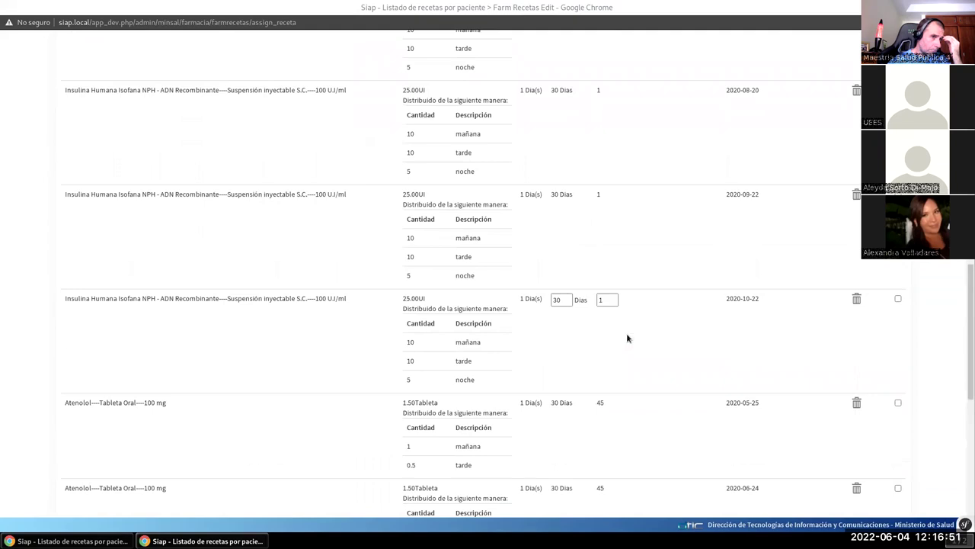
- Select all prescriptions in the medication list and generate their printable document
scroll(683, 356, up, 3)
scroll(683, 357, up, 9)
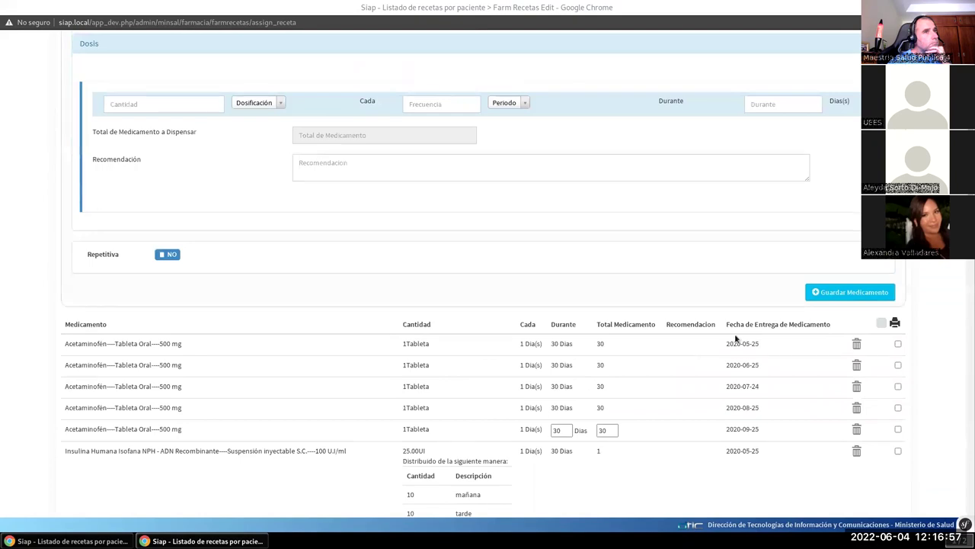
click(882, 323)
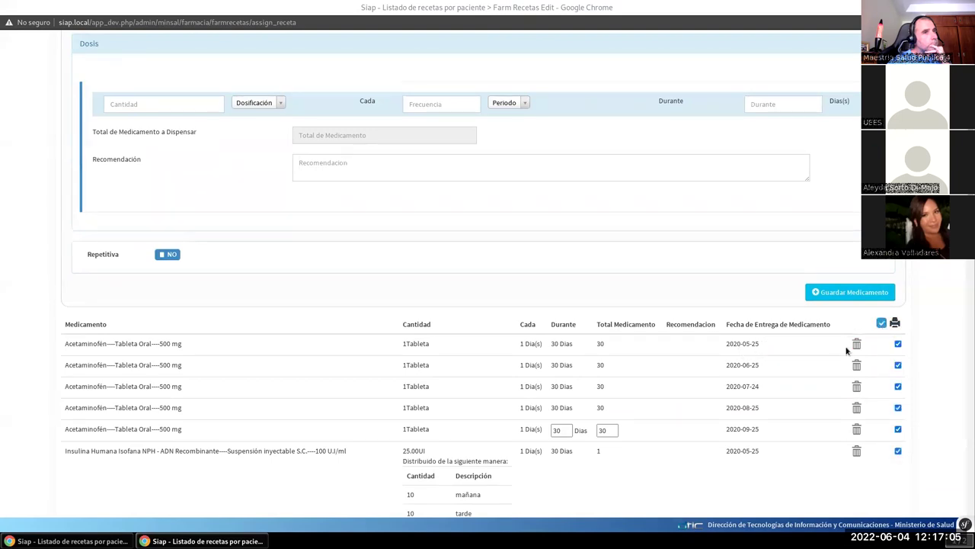
scroll(846, 350, down, 3)
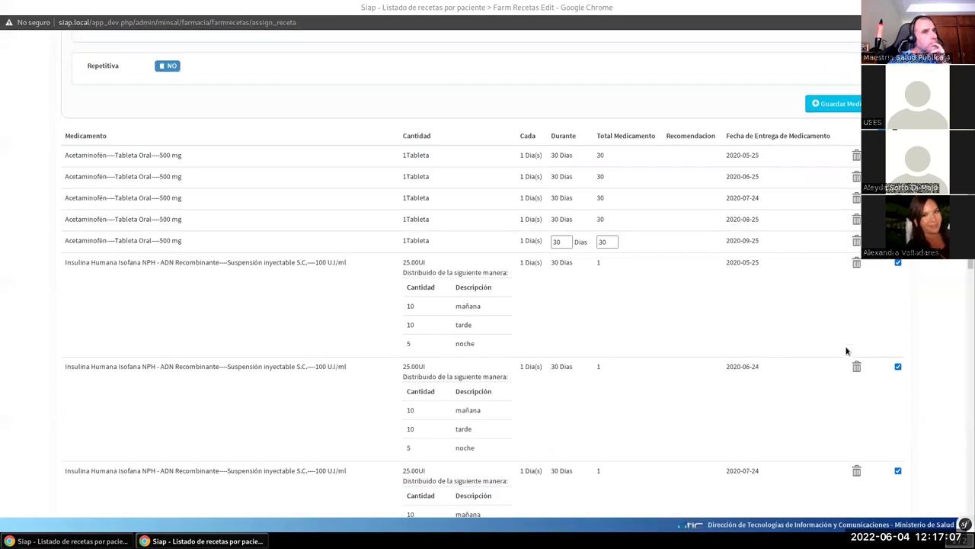
scroll(846, 350, up, 3)
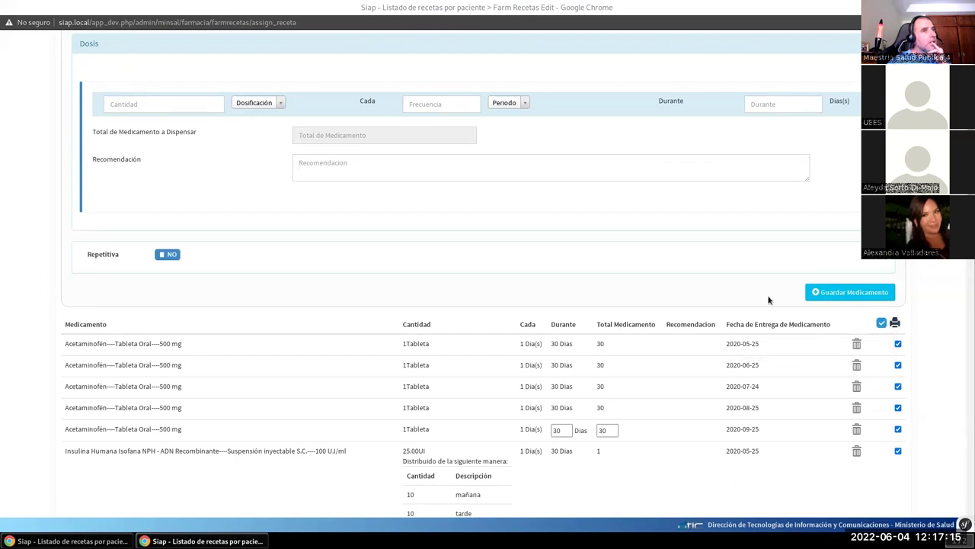
click(894, 323)
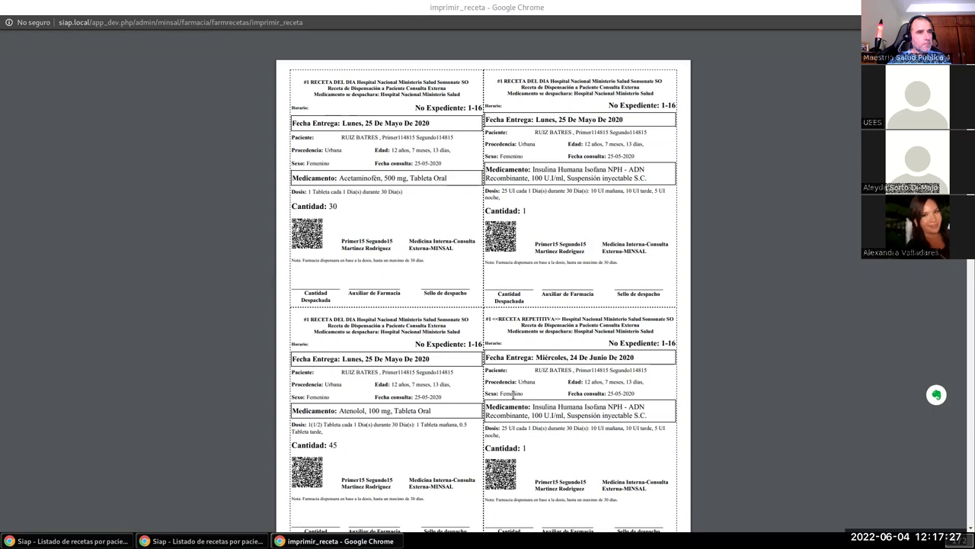
- Examine the patient, dose and issuing service details on the printable prescriptions, and close the document to return to the prescription form
scroll(513, 394, down, 1)
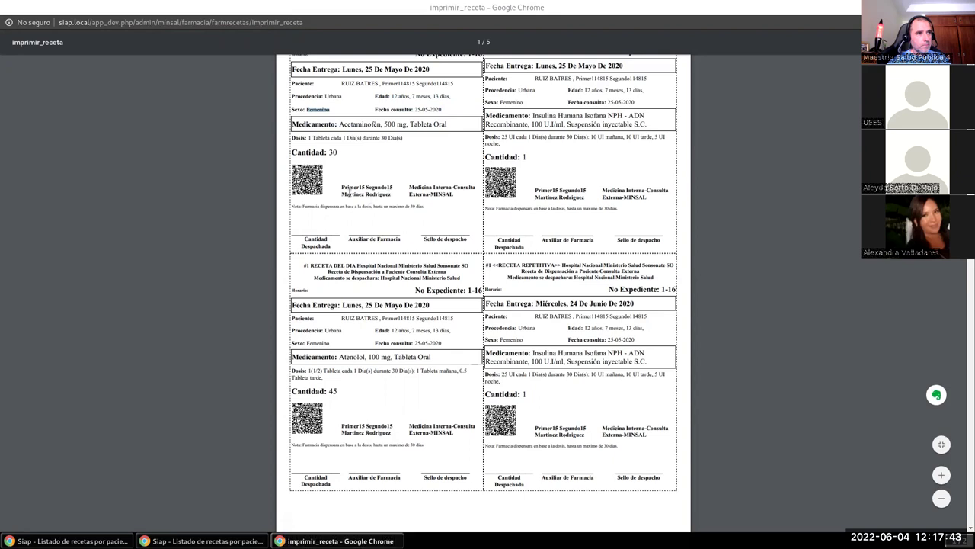
drag(410, 187, 455, 194)
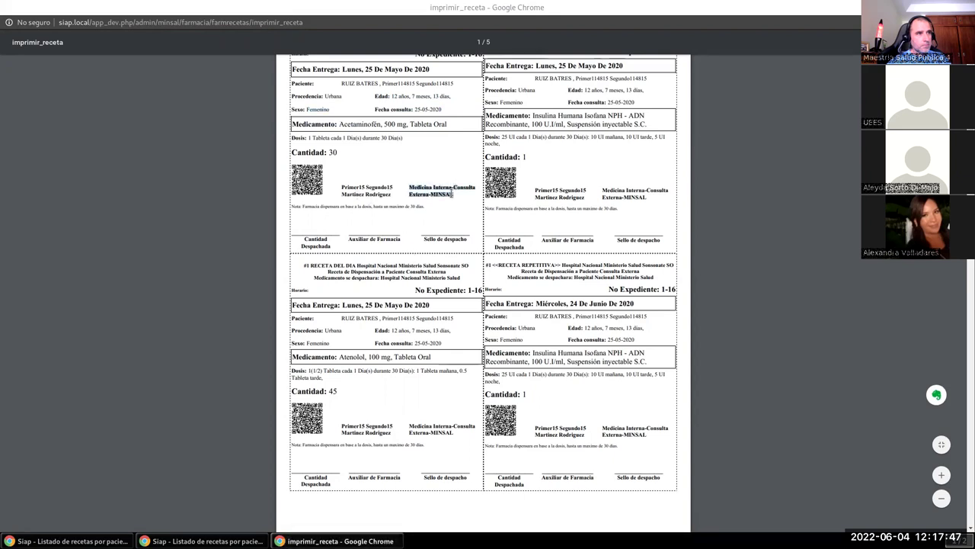
click(432, 186)
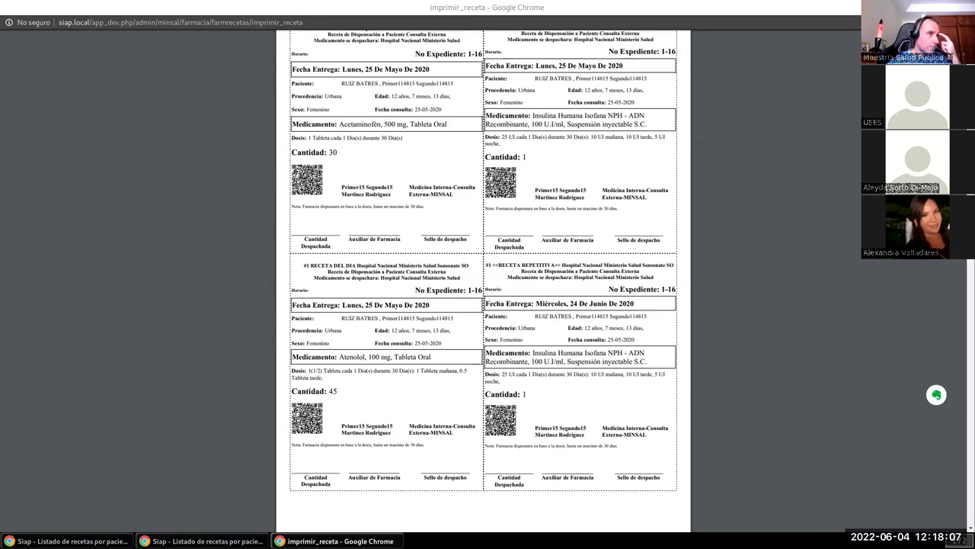
key(ctrl+w)
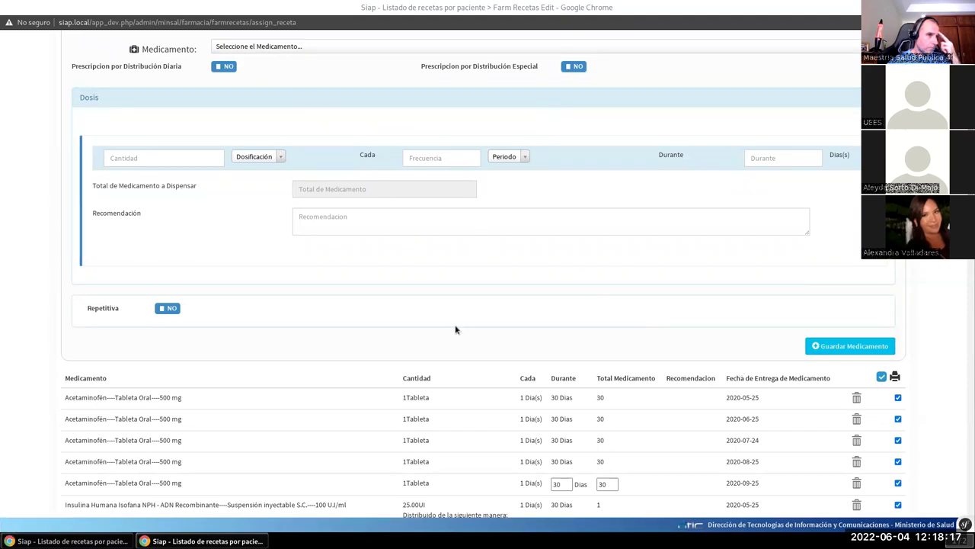
scroll(456, 330, down, 1)
scroll(223, 248, up, 2)
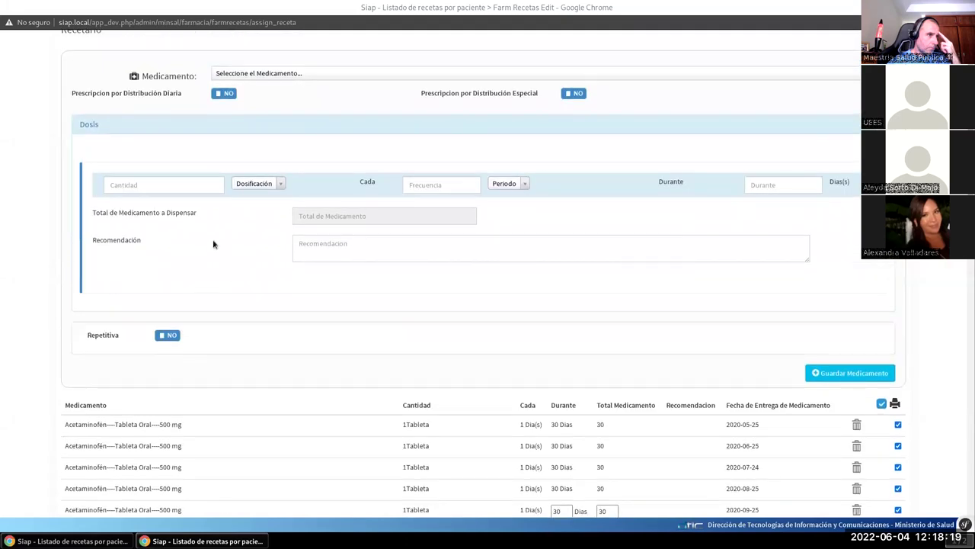
- Try to add Acetaminofén again by searching the medications for "acetam", and cancel the deletion of a saved prescription
click(283, 75)
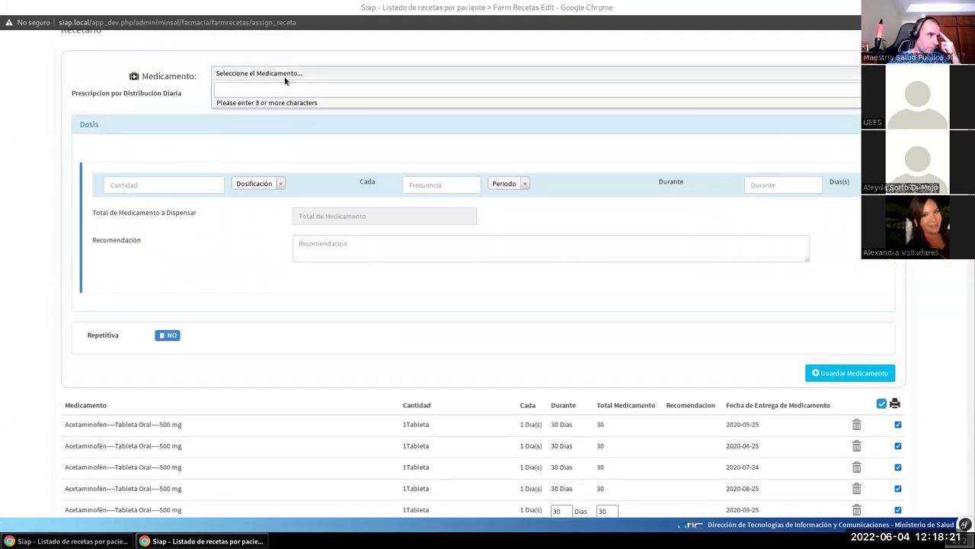
text(acetam)
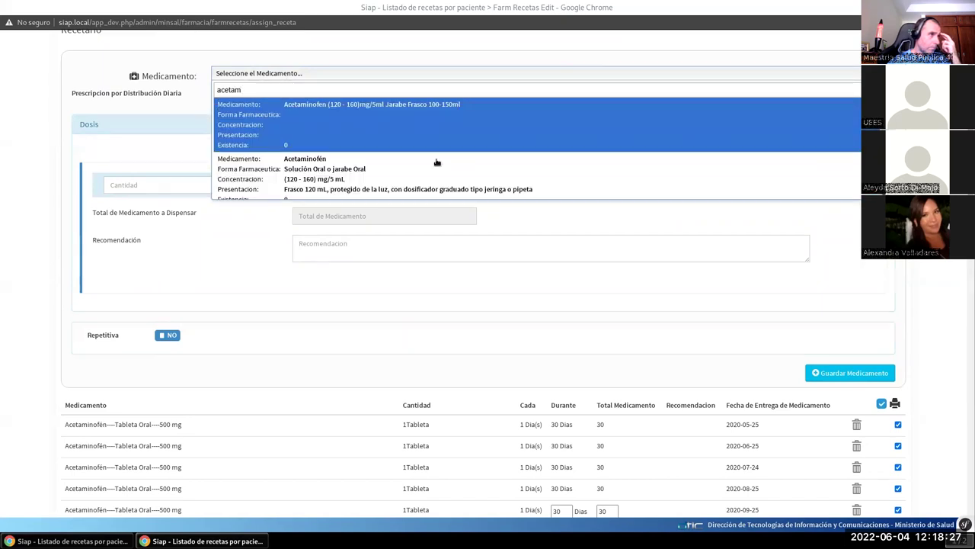
click(453, 279)
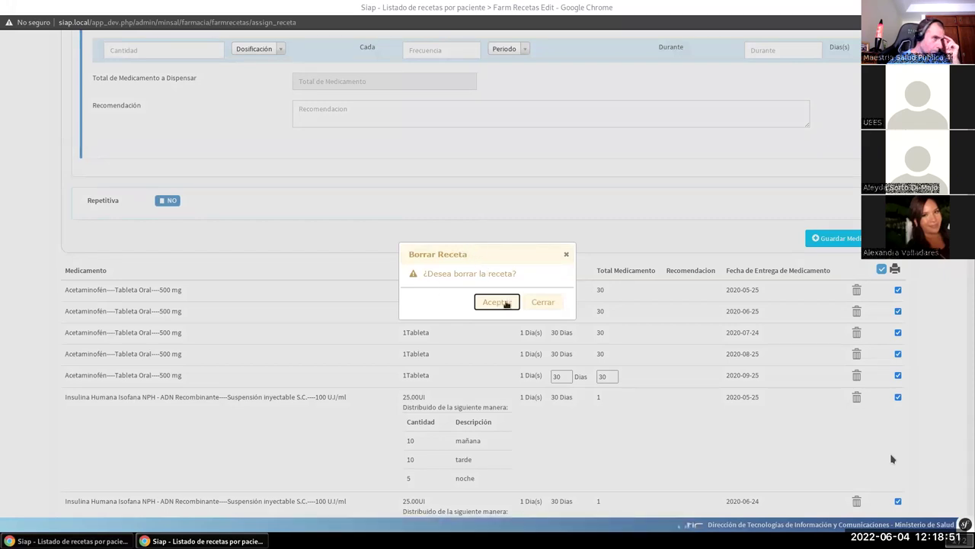
click(544, 302)
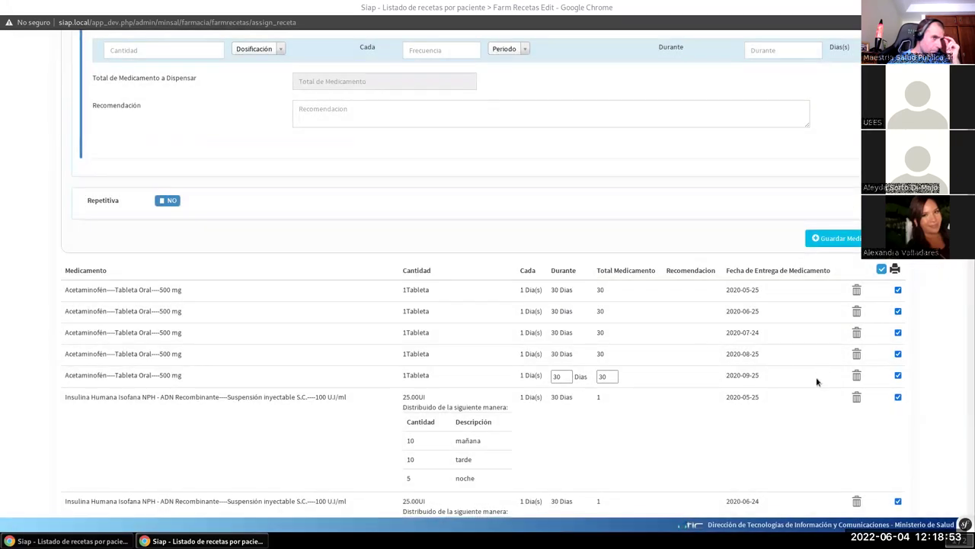
- Search the medications for "loratadi" and select Loratadina 10 mg oral tablets for a new prescription
scroll(816, 376, up, 5)
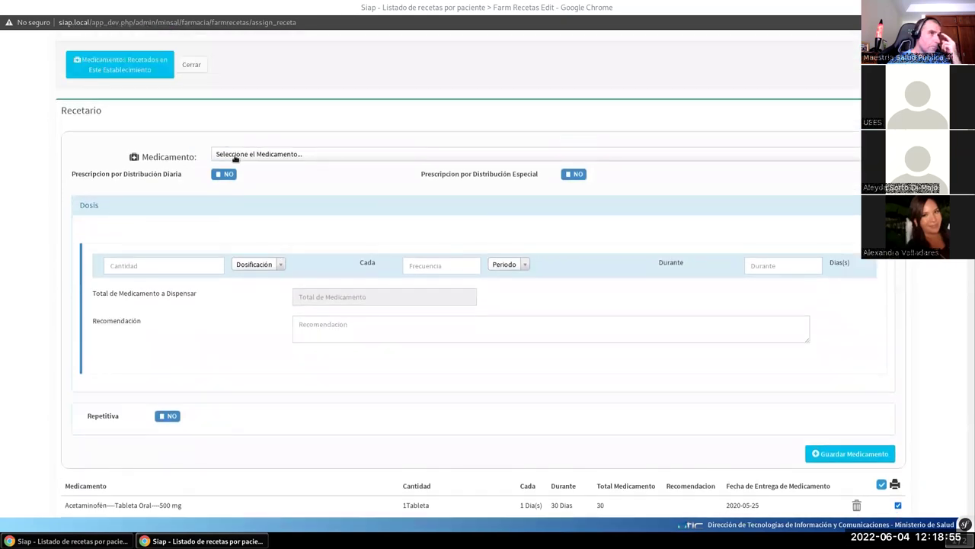
click(235, 154)
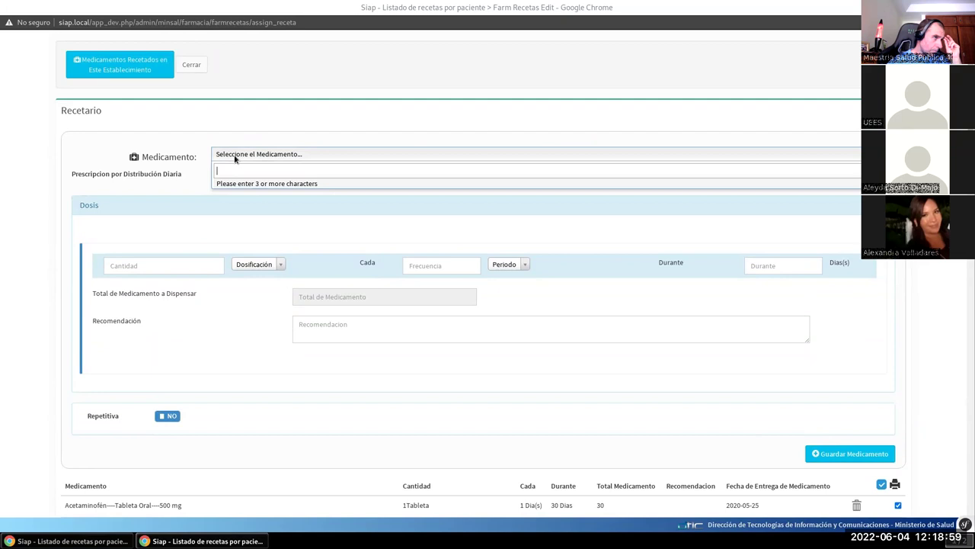
text(loratad)
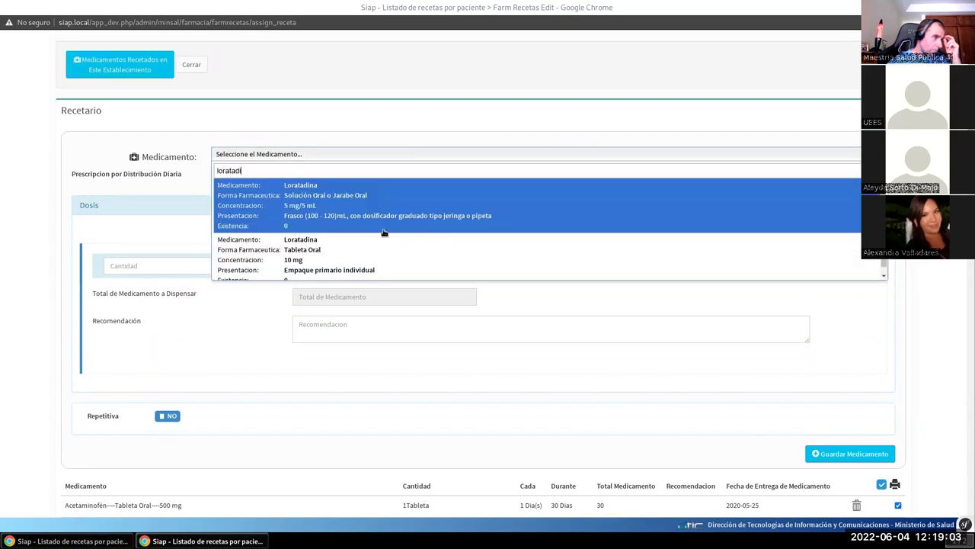
click(366, 256)
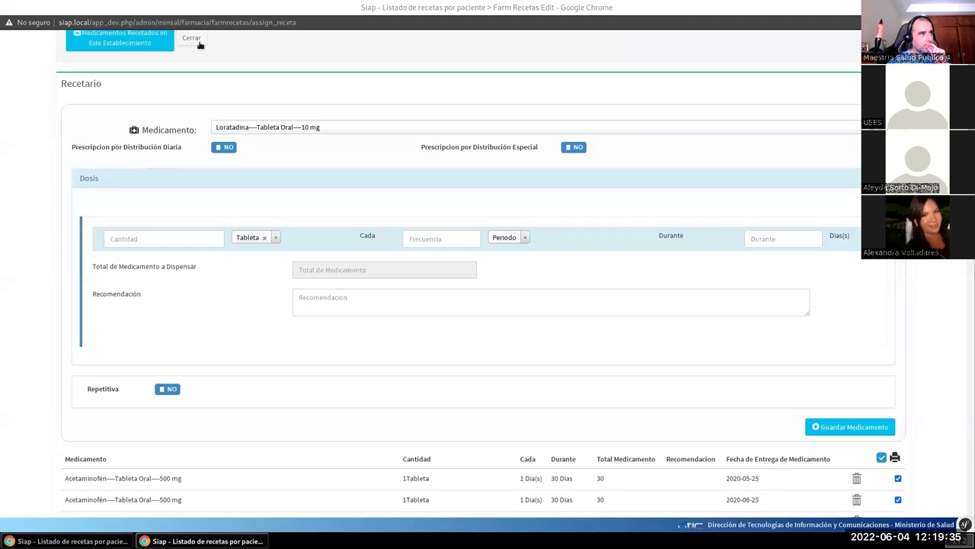
- Close the prescription form, clear the current patient, and choose another patient by entering the record number
click(192, 40)
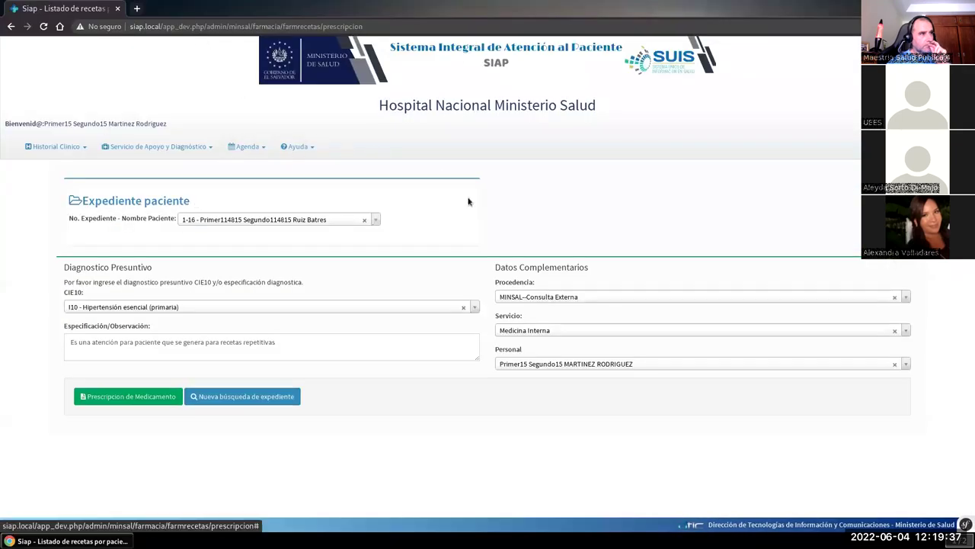
click(364, 219)
click(311, 220)
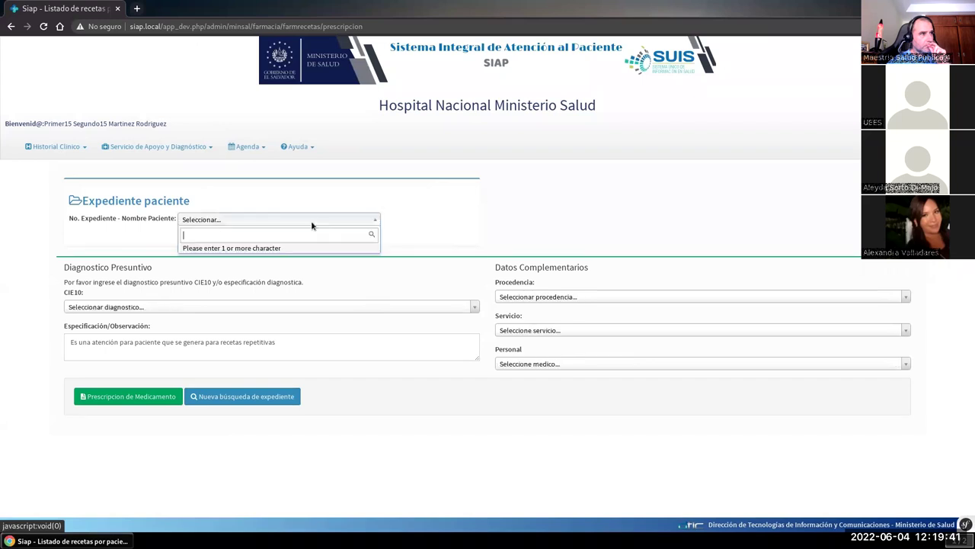
text(2-16)
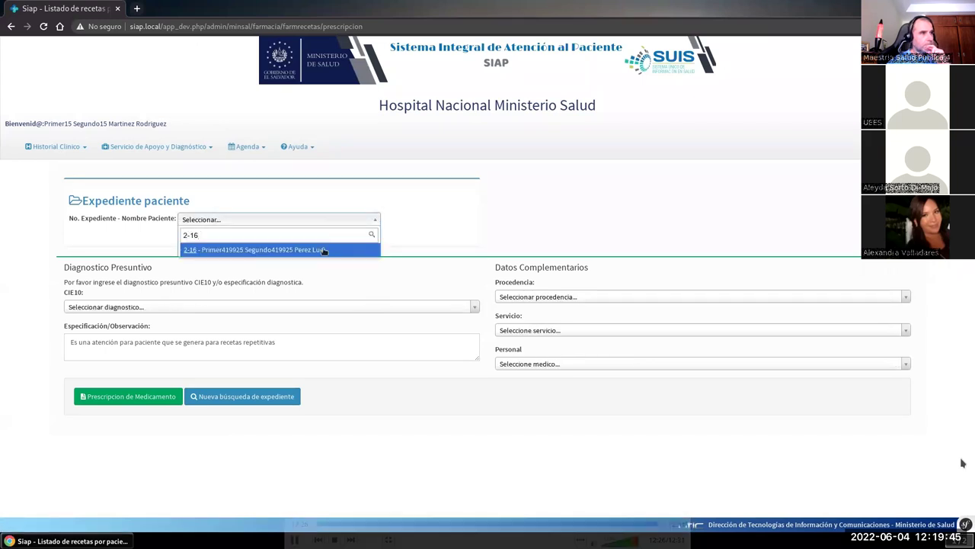
click(325, 250)
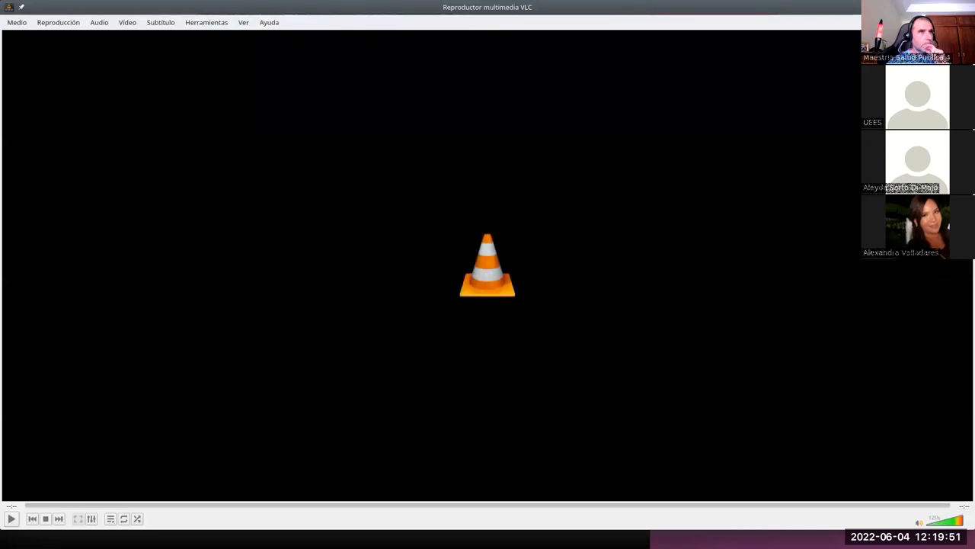
- Quit the VLC media player
key(ctrl+q)
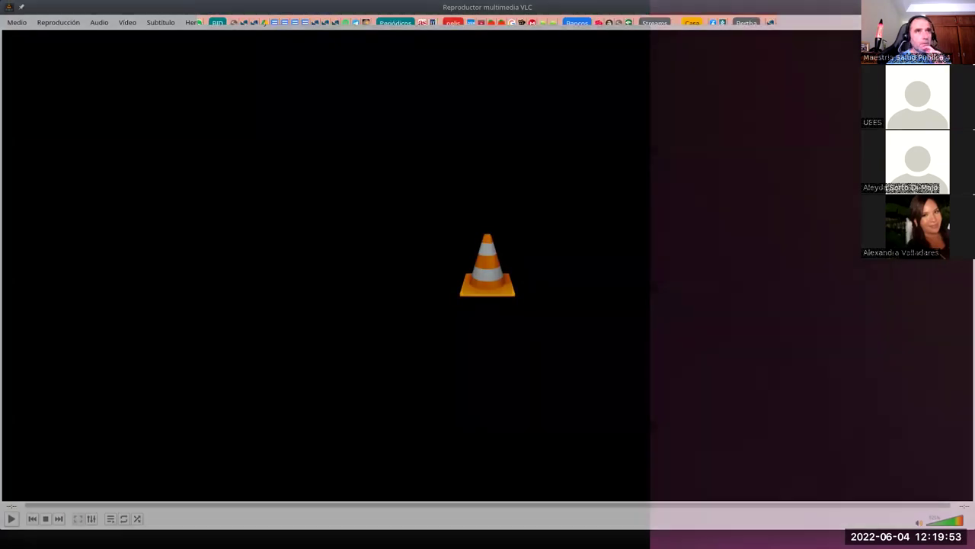